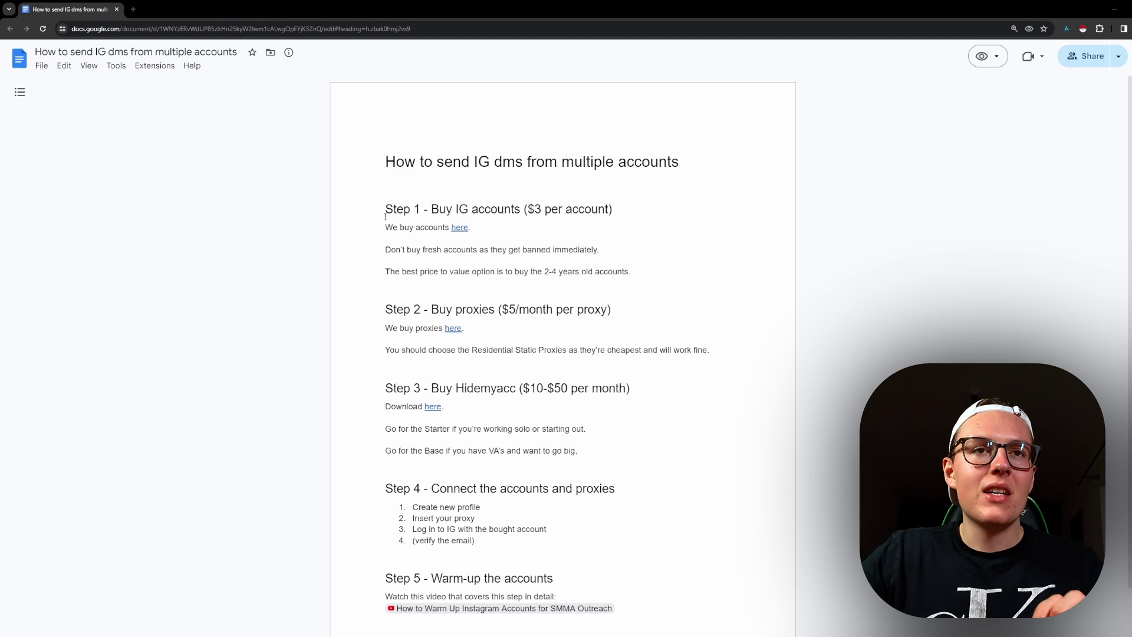
Highlight the Step 1 heading of the IG DMs guide, then clear the highlight
drag(385, 212, 598, 209)
click(433, 236)
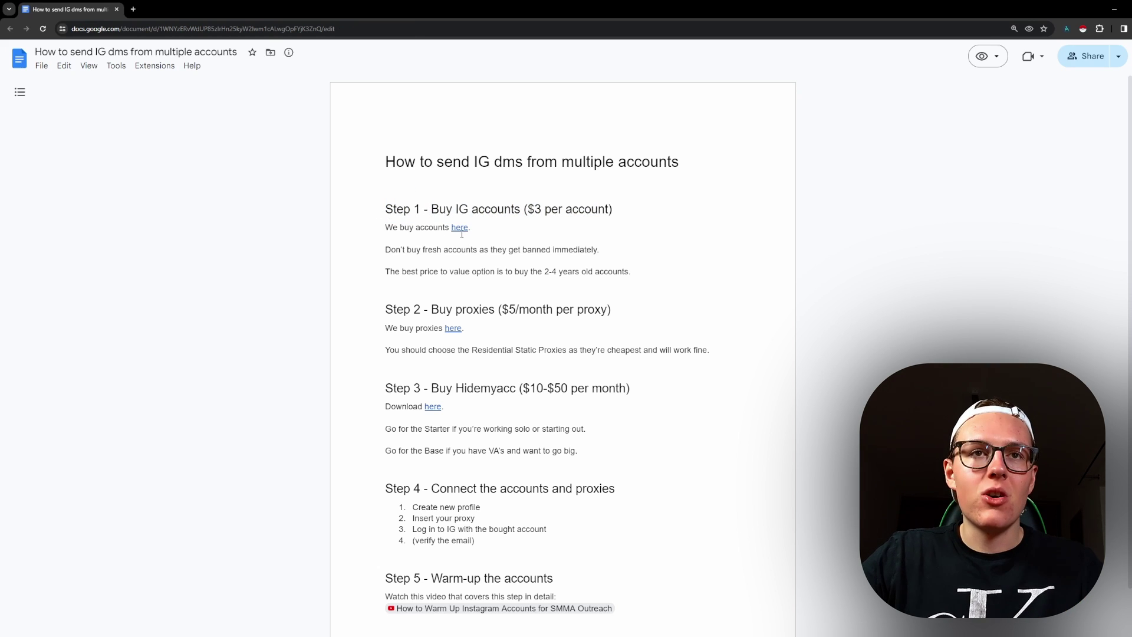
Open the Instagram accounts seller page and choose Aged Instagram Accounts (2-4 Years Mixed)
mouse_move(462, 232)
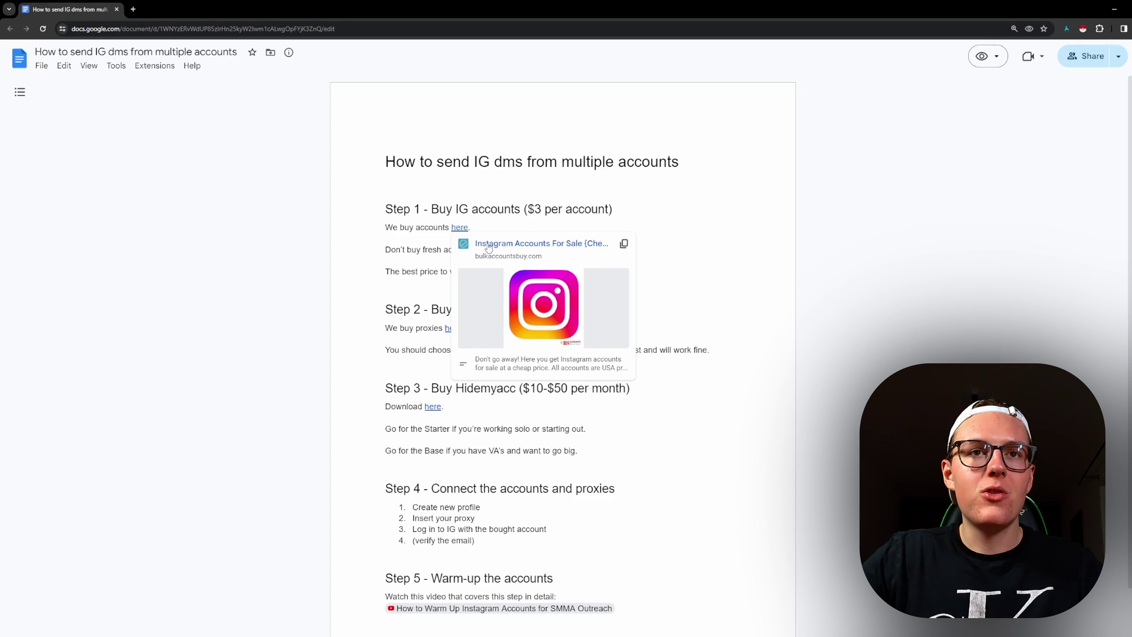
click(488, 243)
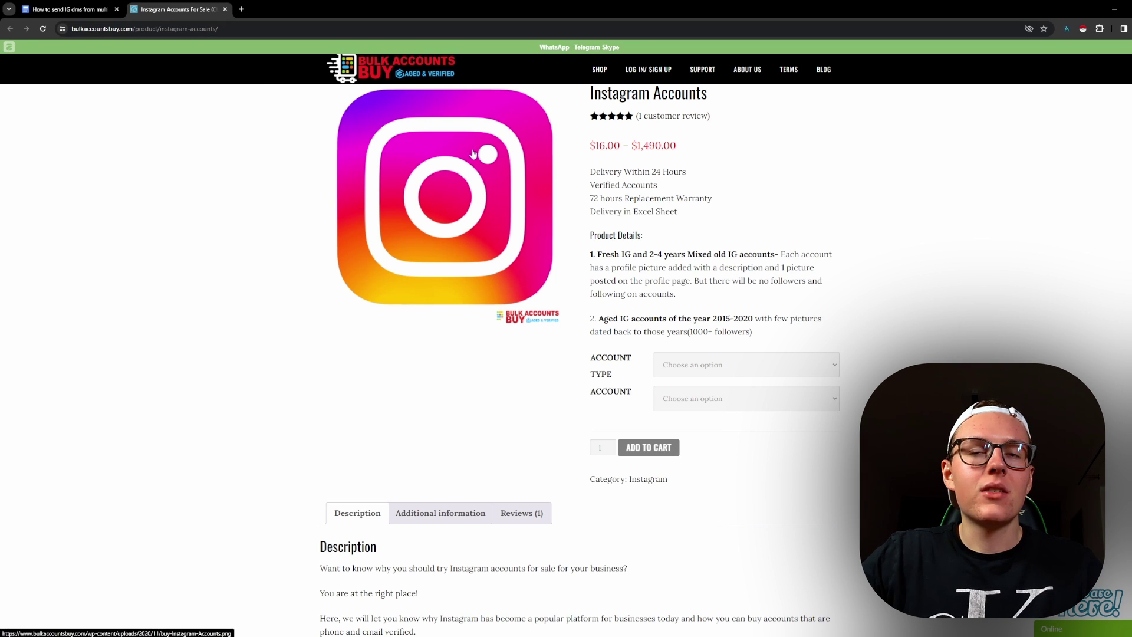
click(711, 364)
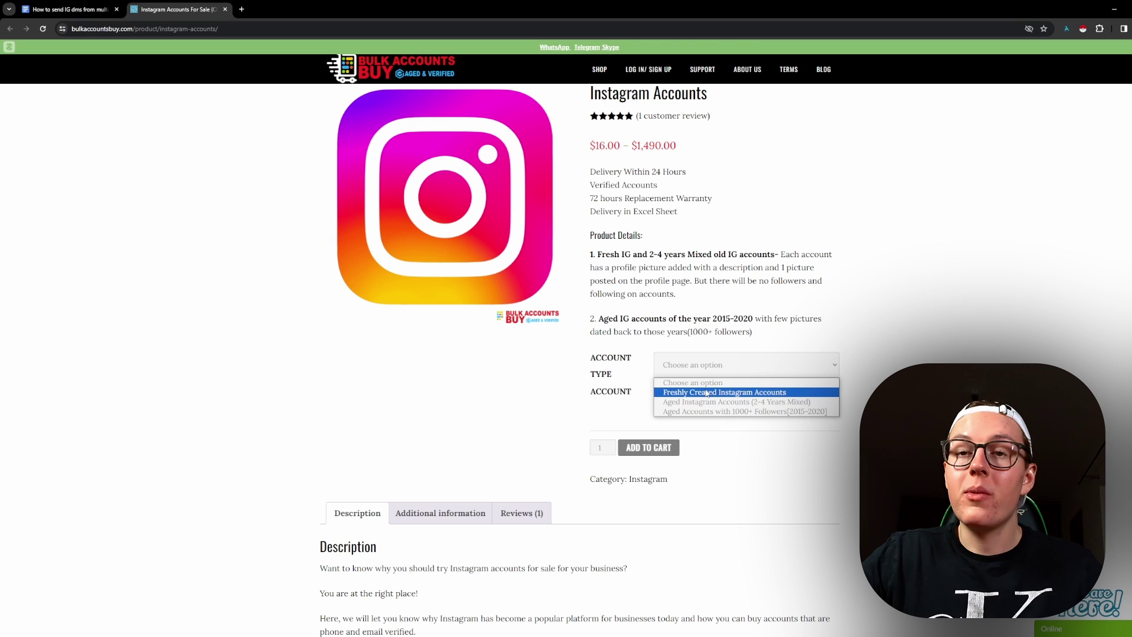
click(696, 382)
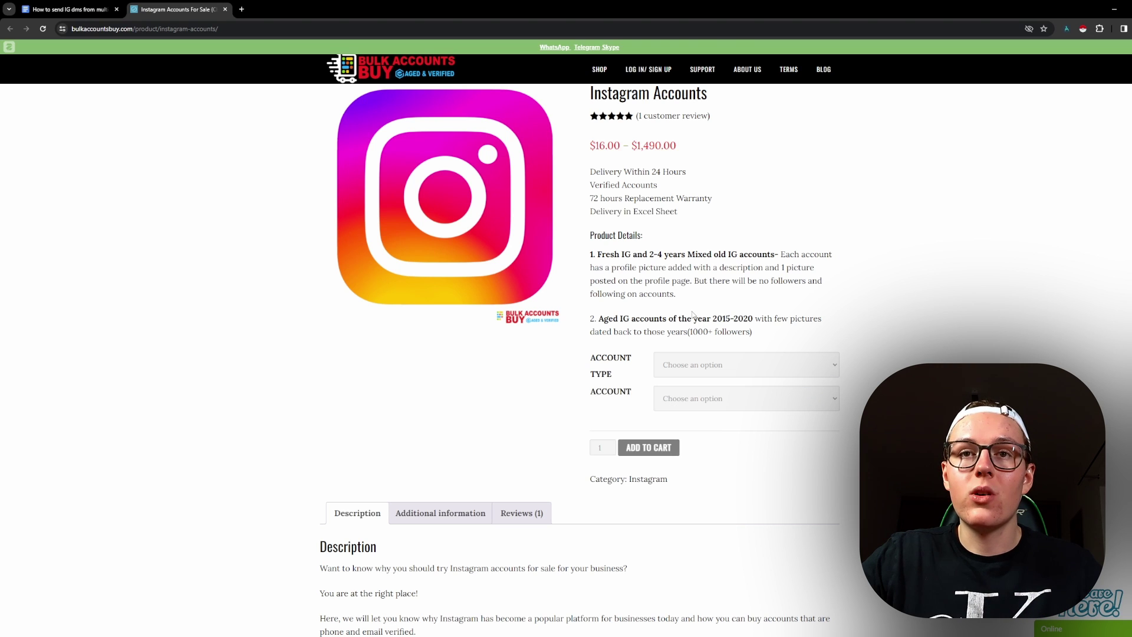
click(697, 365)
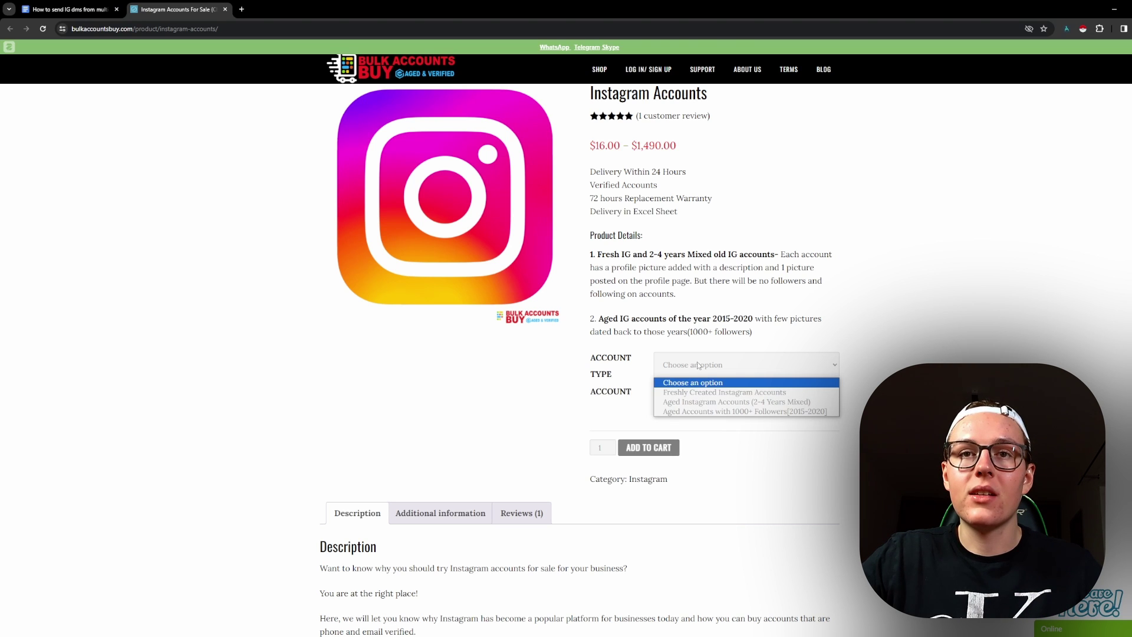
click(741, 404)
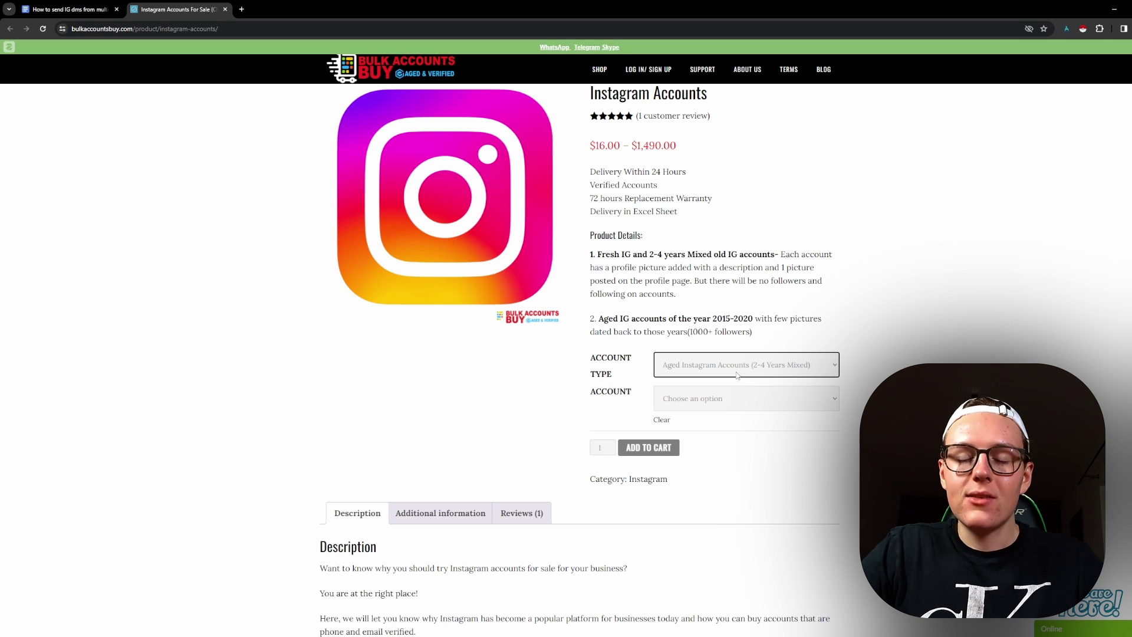
Settle on 10 Accounts at $28.00, highlight the price, and close the shop page
click(731, 393)
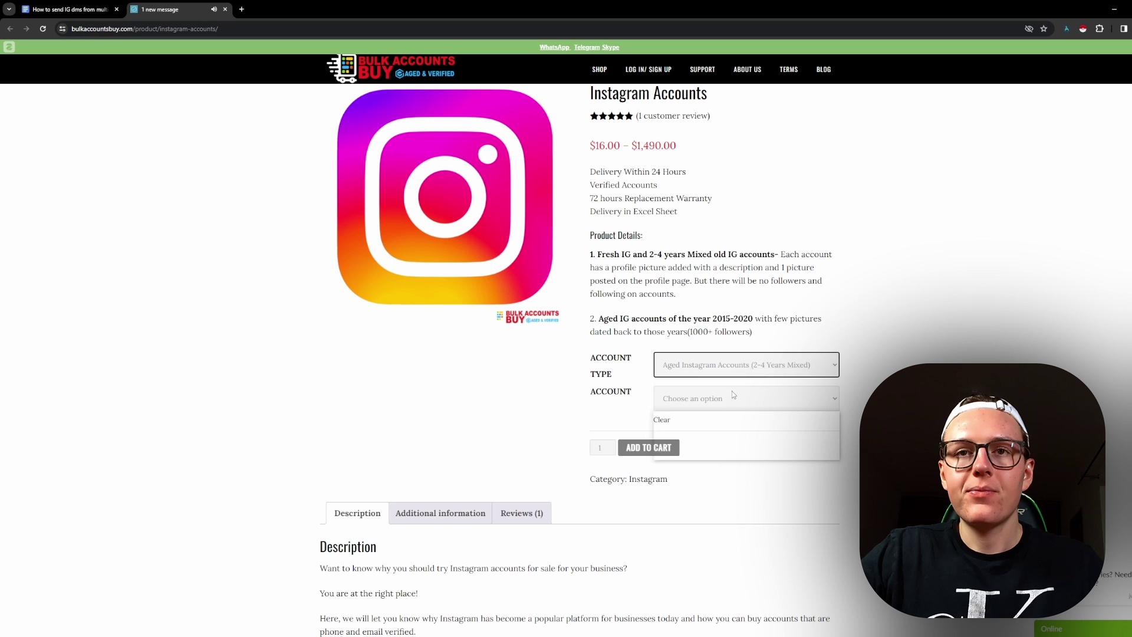
click(728, 425)
click(732, 399)
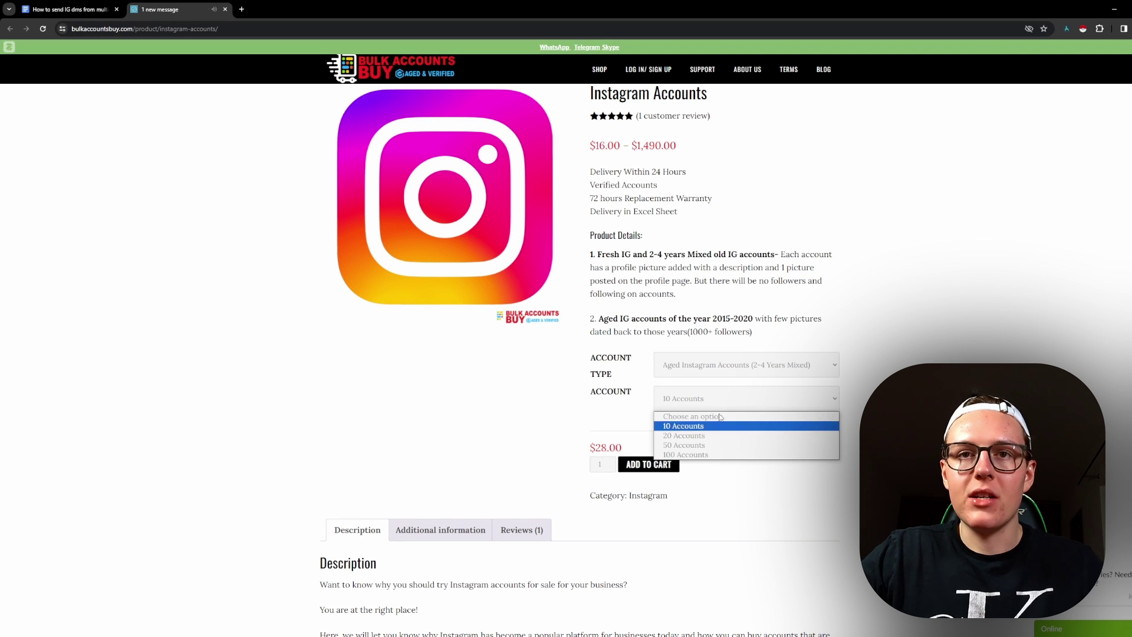
click(716, 435)
click(708, 409)
click(672, 426)
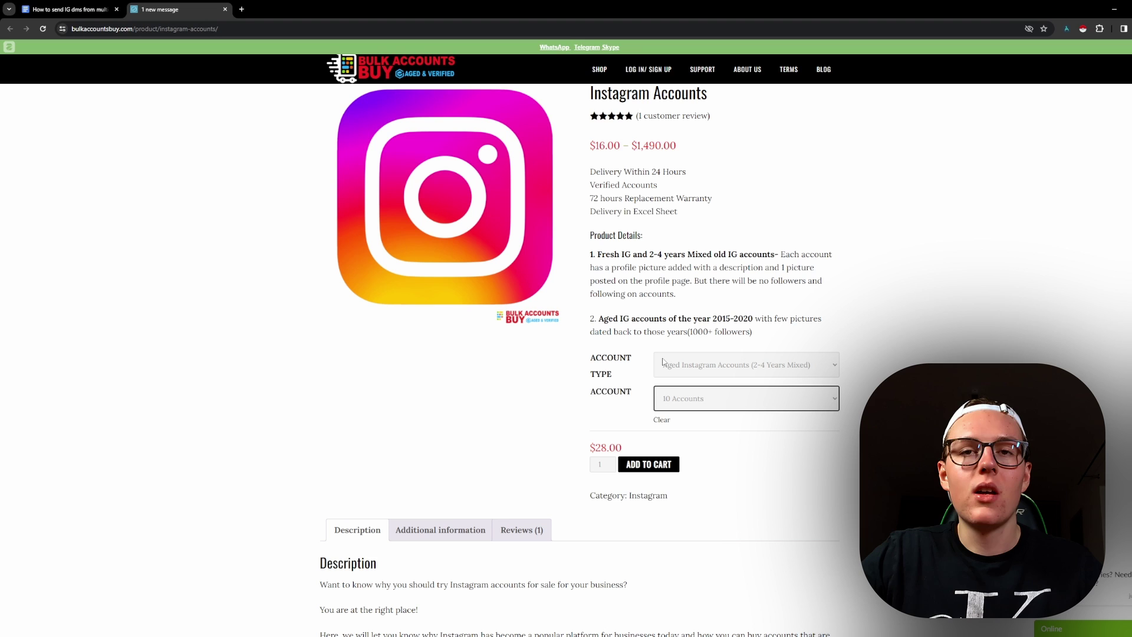
drag(646, 440, 601, 448)
click(589, 442)
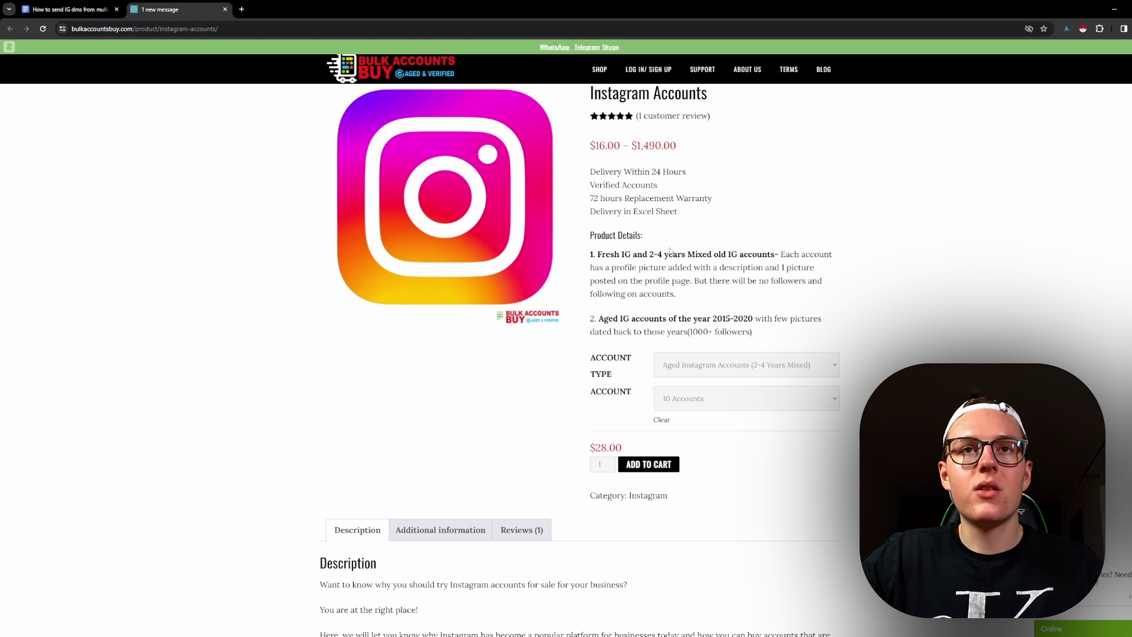
click(225, 9)
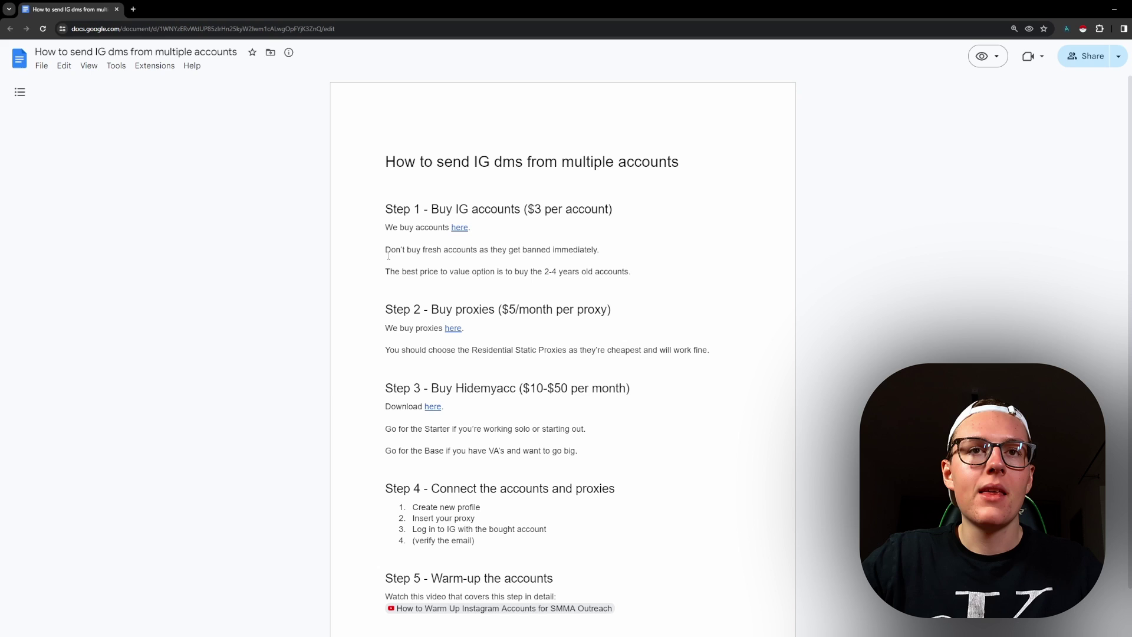
Highlight the fresh-accounts warning and the 'Buy proxies' Step 2 heading in the guide
scroll(381, 254, down, 1)
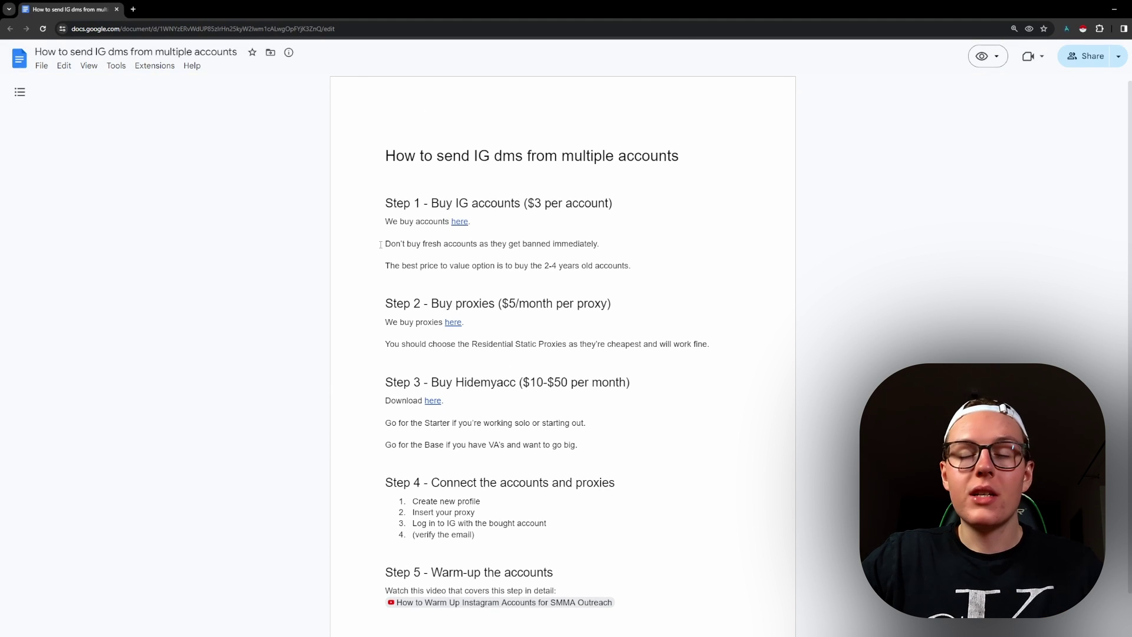
drag(385, 243, 607, 245)
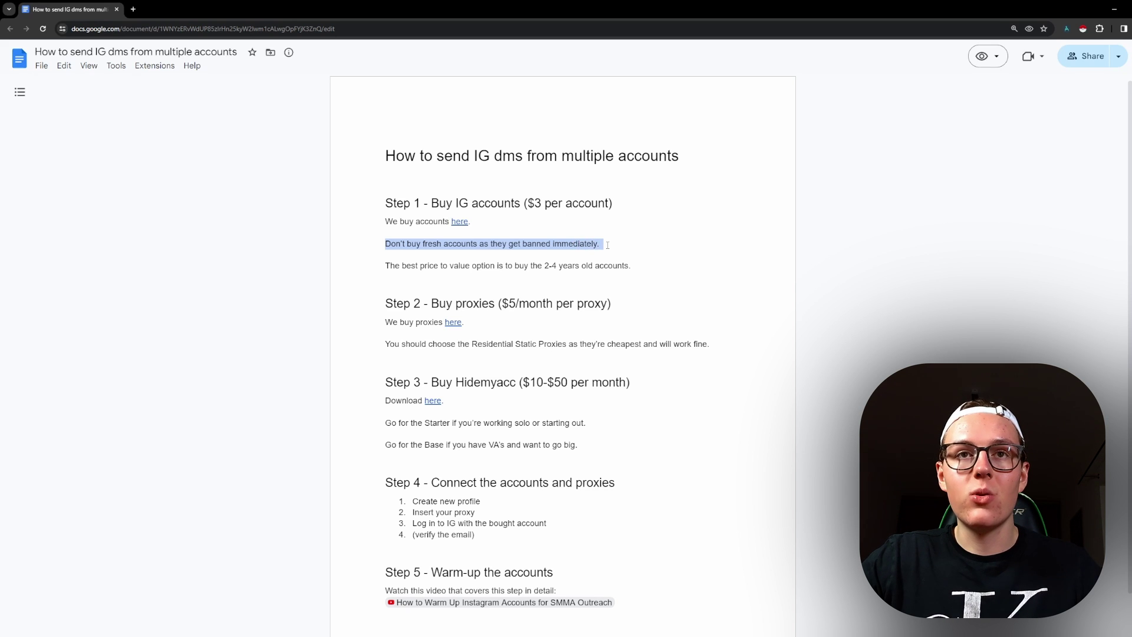
click(607, 245)
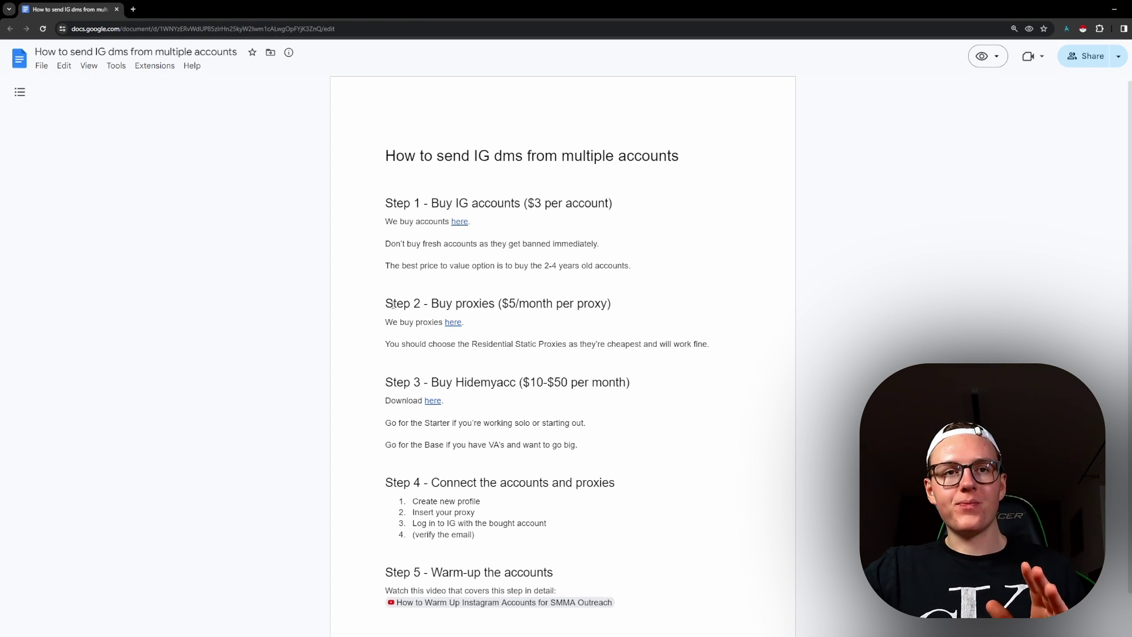
drag(433, 303, 499, 306)
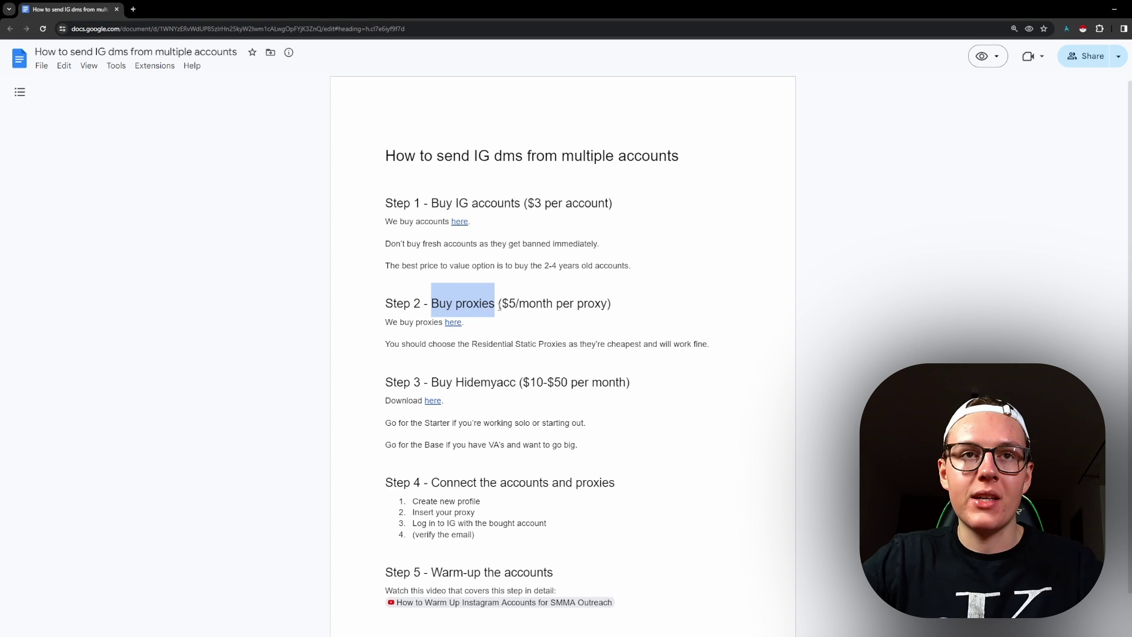
click(499, 307)
Follow the Step 2 proxies link to the PrivateProxy site and scroll to its pricing
click(453, 322)
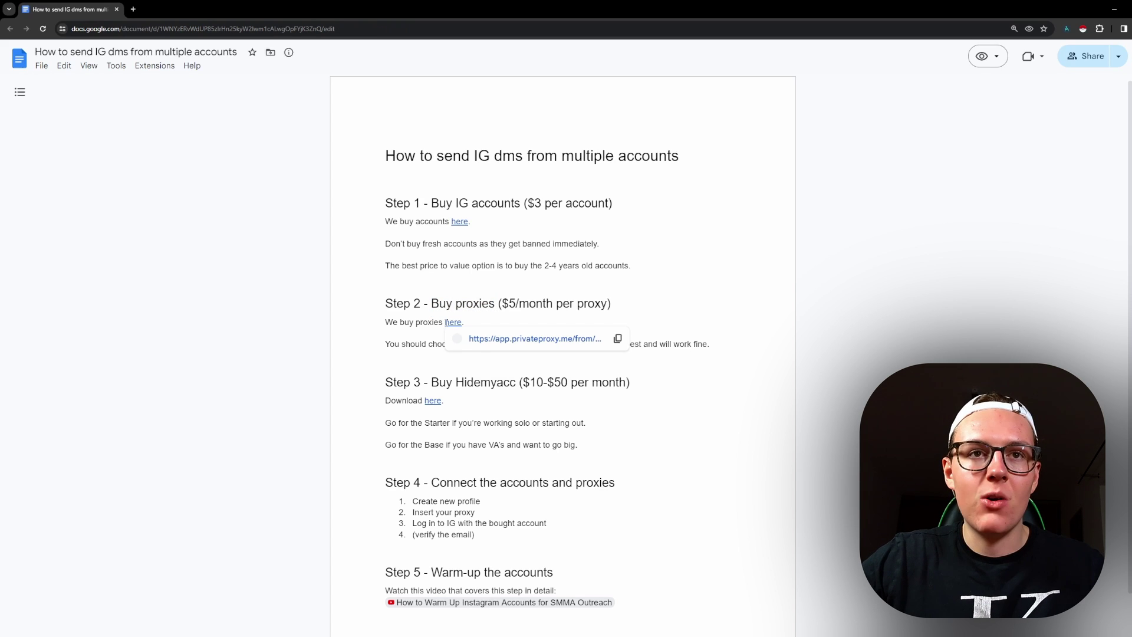
click(483, 344)
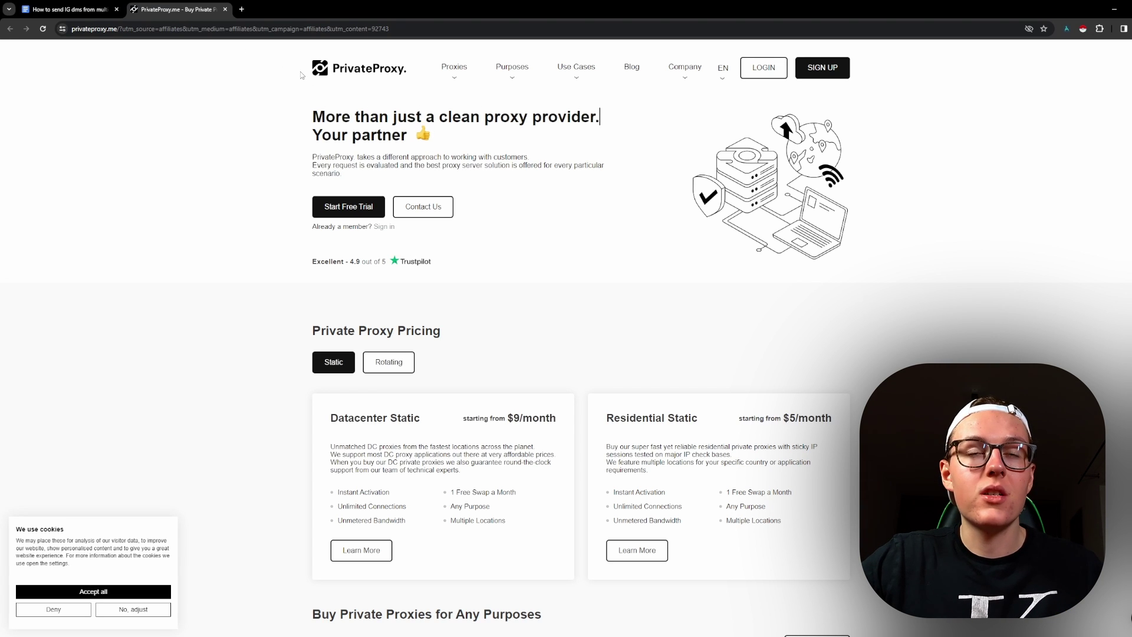
scroll(300, 80, down, 2)
scroll(300, 82, down, 1)
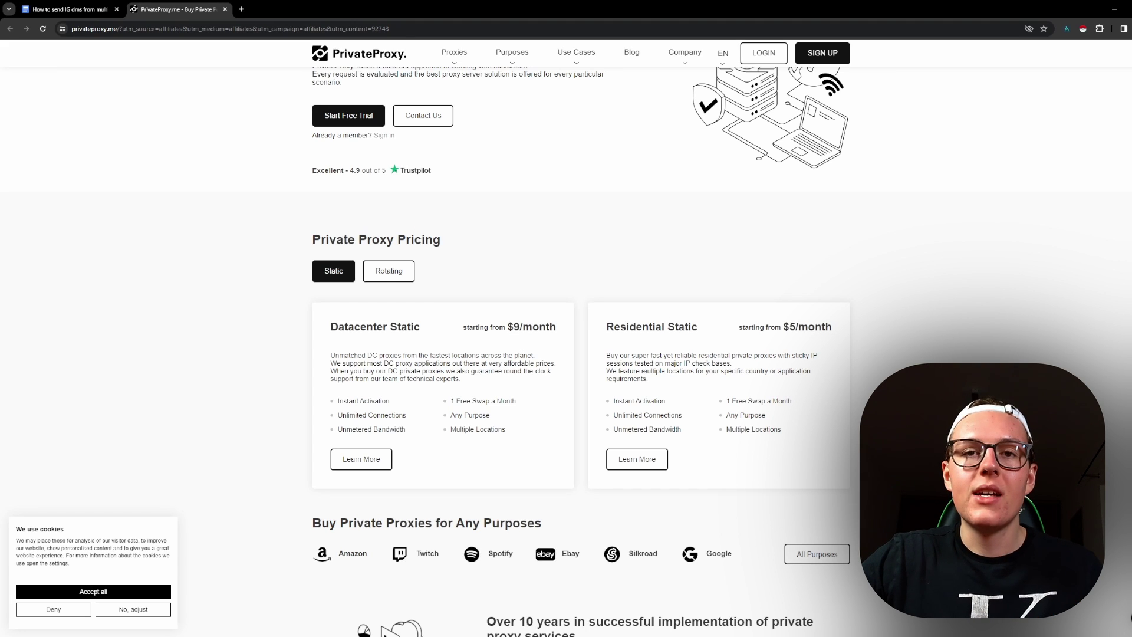
scroll(644, 374, down, 2)
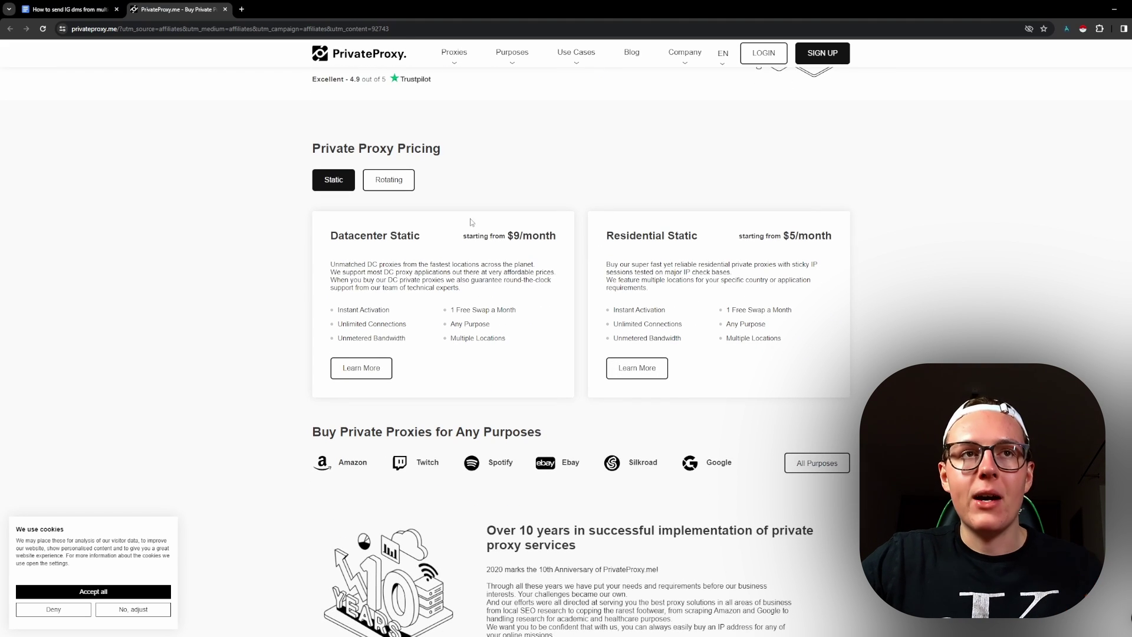
Compare Rotating and Static pricing, highlighting Residential Static at $5/month
click(389, 180)
click(335, 183)
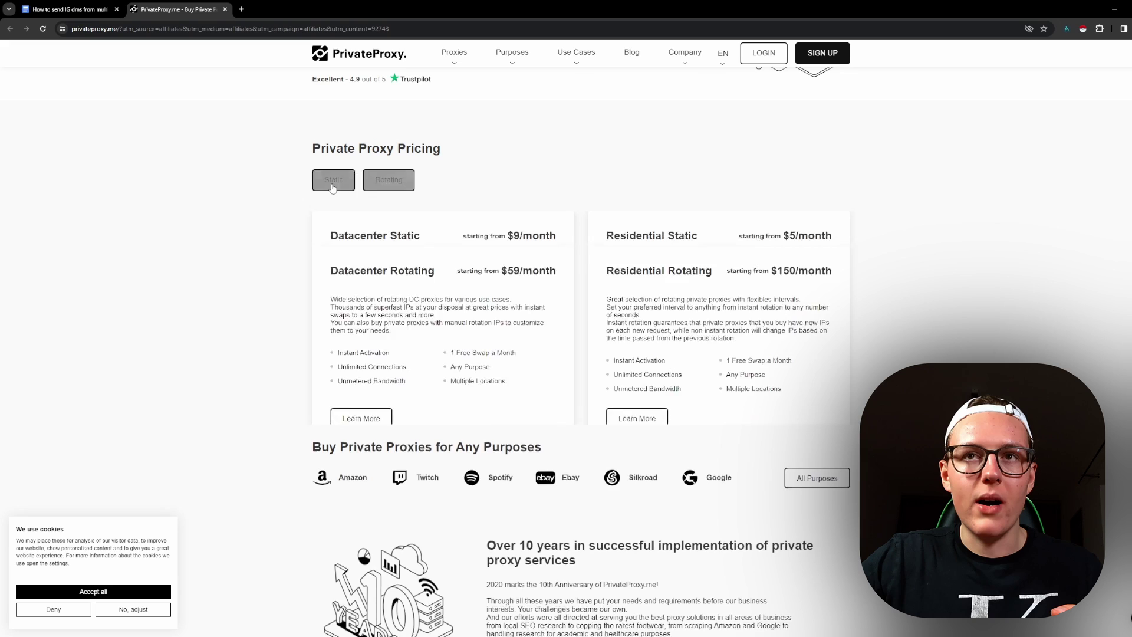
drag(597, 237, 676, 239)
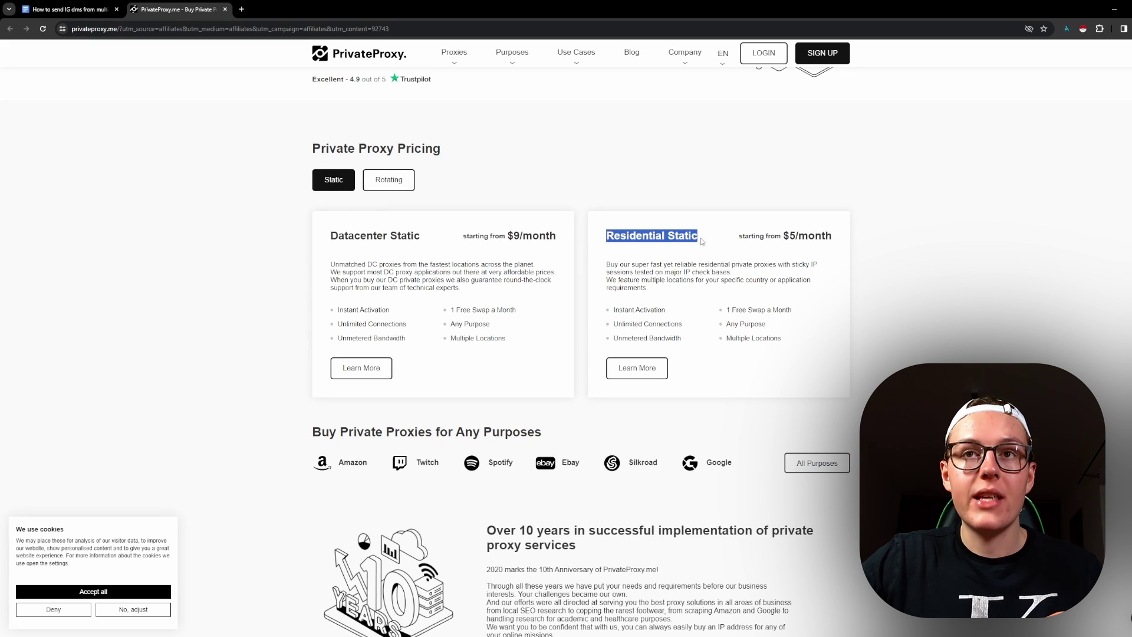
mouse_move(735, 237)
mouse_down()
mouse_move(830, 236)
mouse_move(734, 242)
mouse_up()
click(829, 236)
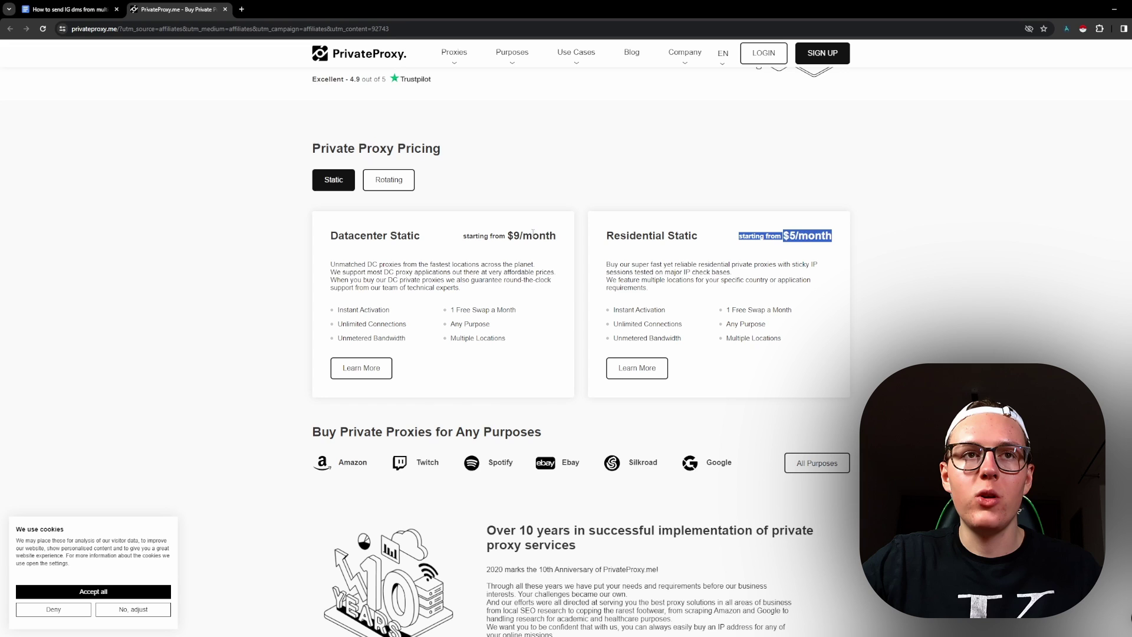
click(388, 180)
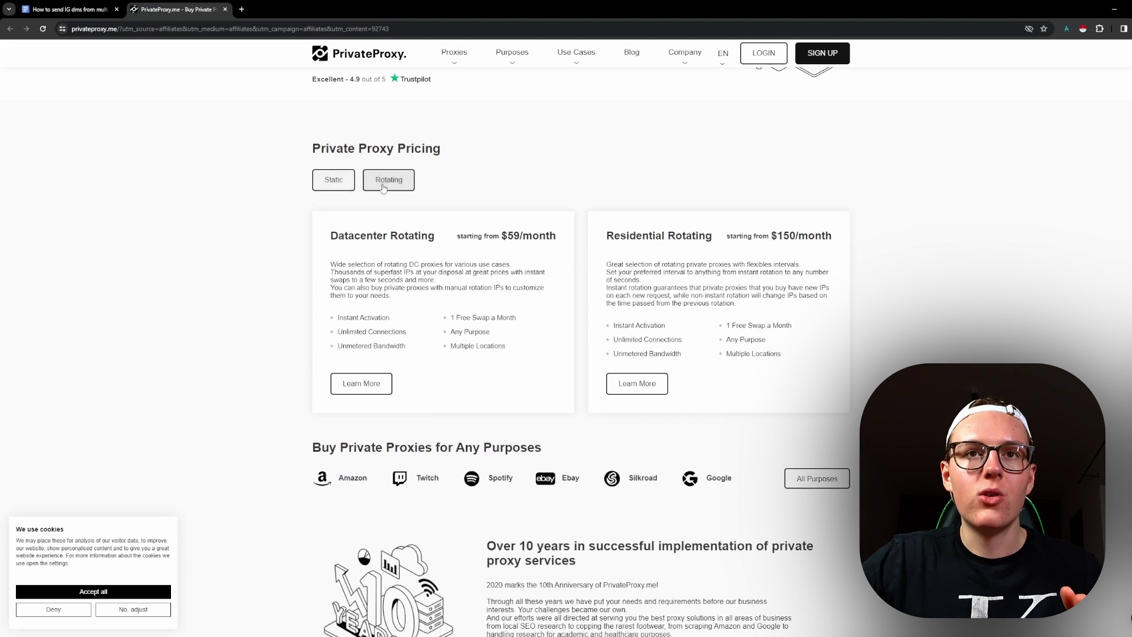
click(330, 181)
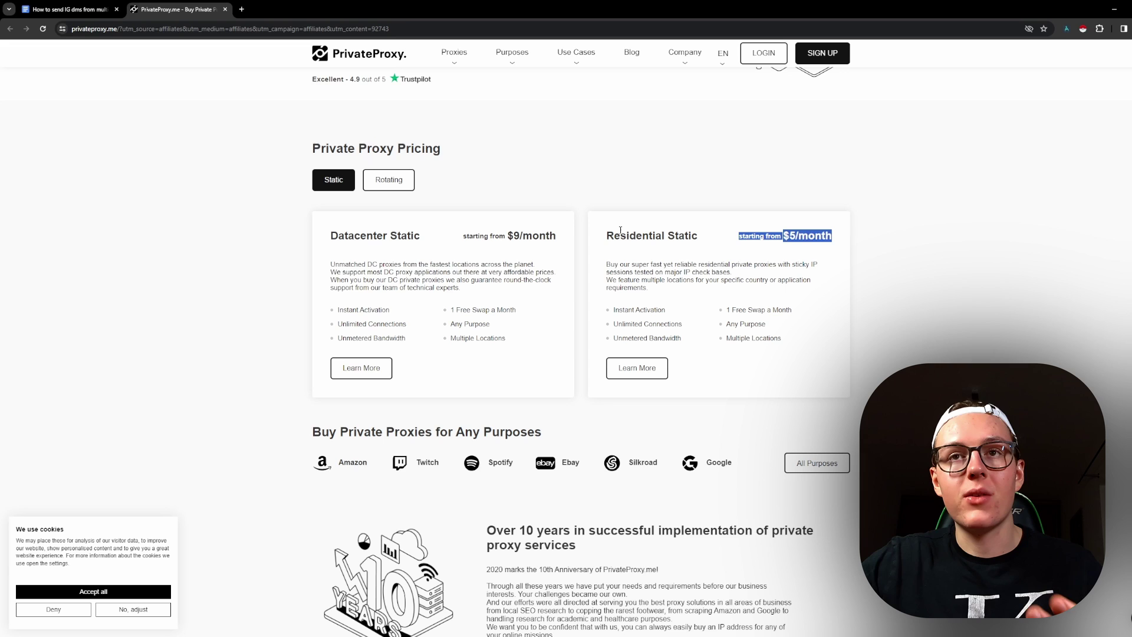
click(812, 253)
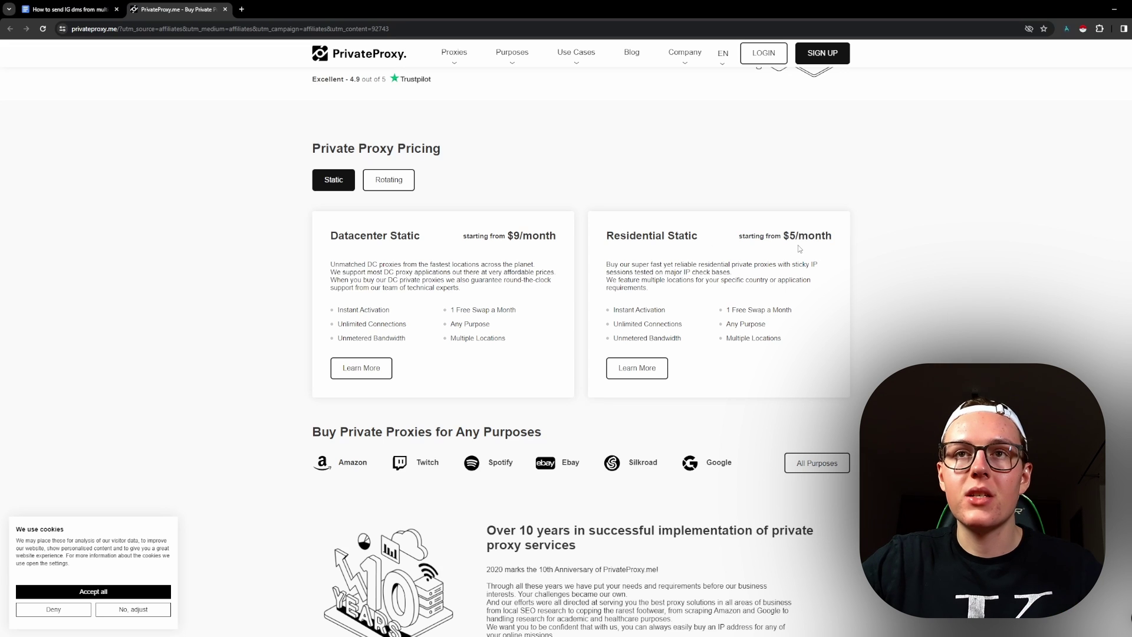
Open the Residential Static plans, highlight Amateur $15/month and Starter $50/month, then return to the guide
click(637, 368)
scroll(492, 316, down, 3)
scroll(492, 317, down, 3)
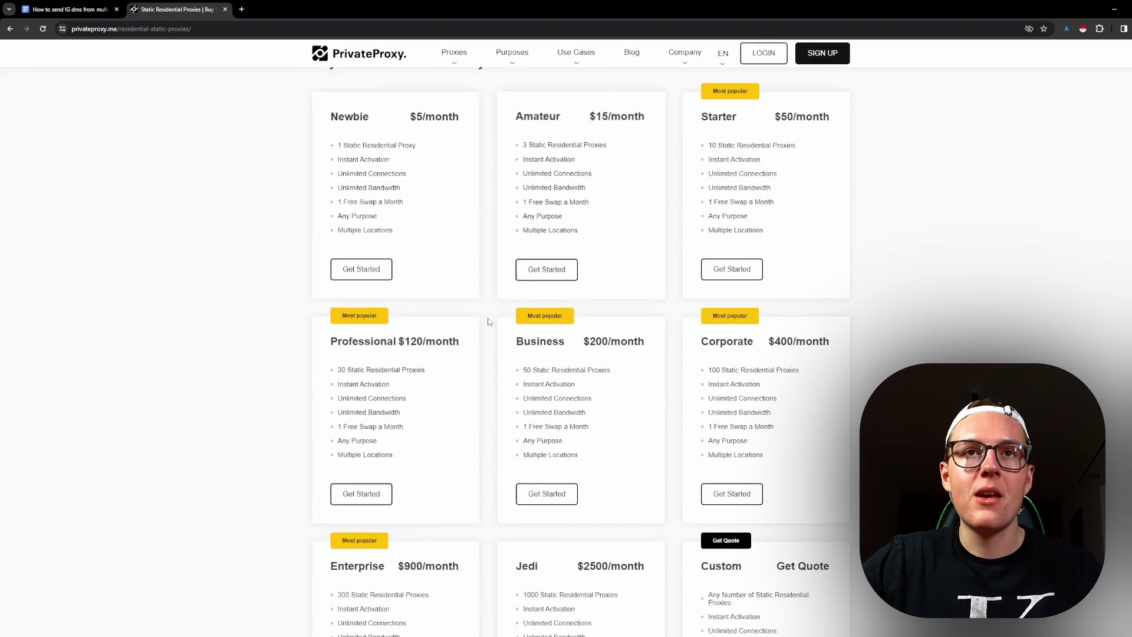
scroll(491, 316, up, 1)
drag(591, 161, 647, 163)
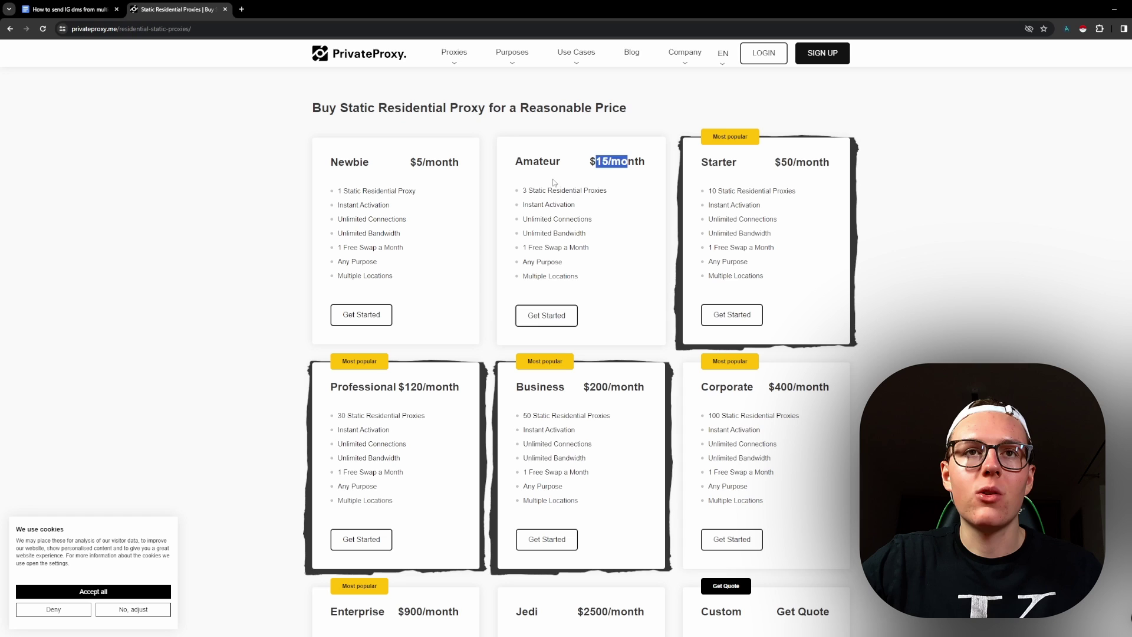
drag(773, 161, 861, 166)
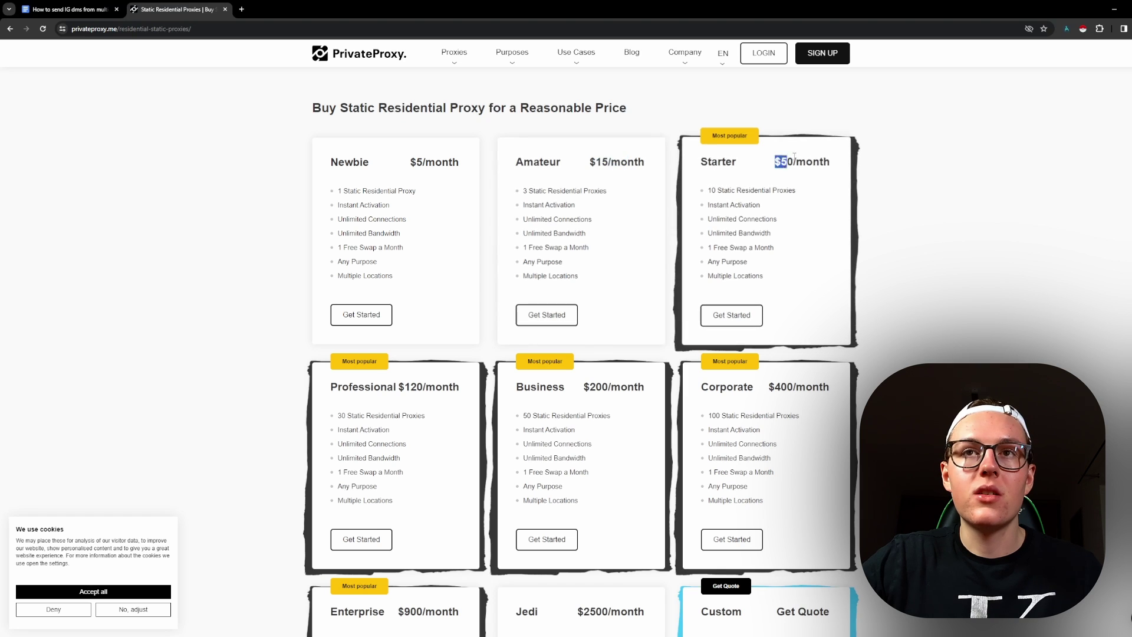
click(871, 197)
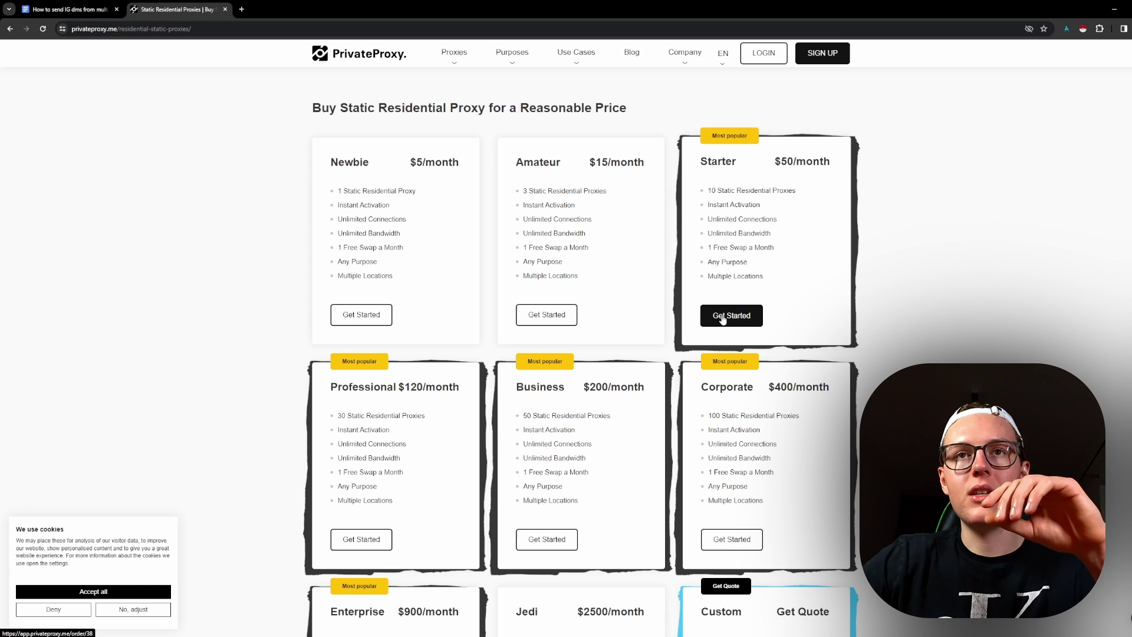
click(752, 315)
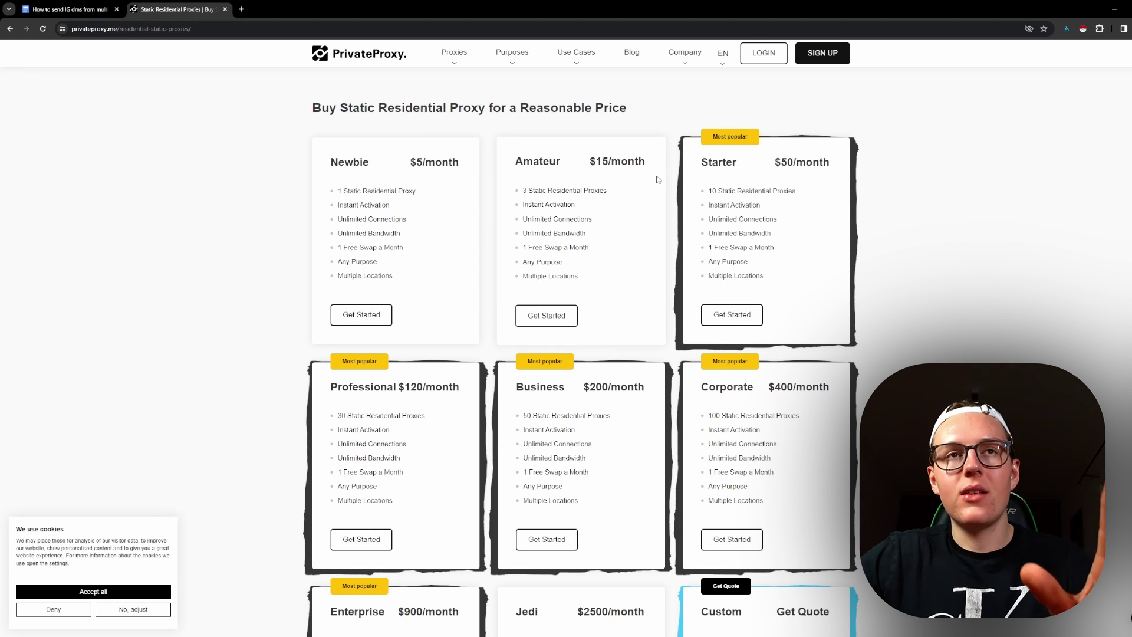
click(67, 9)
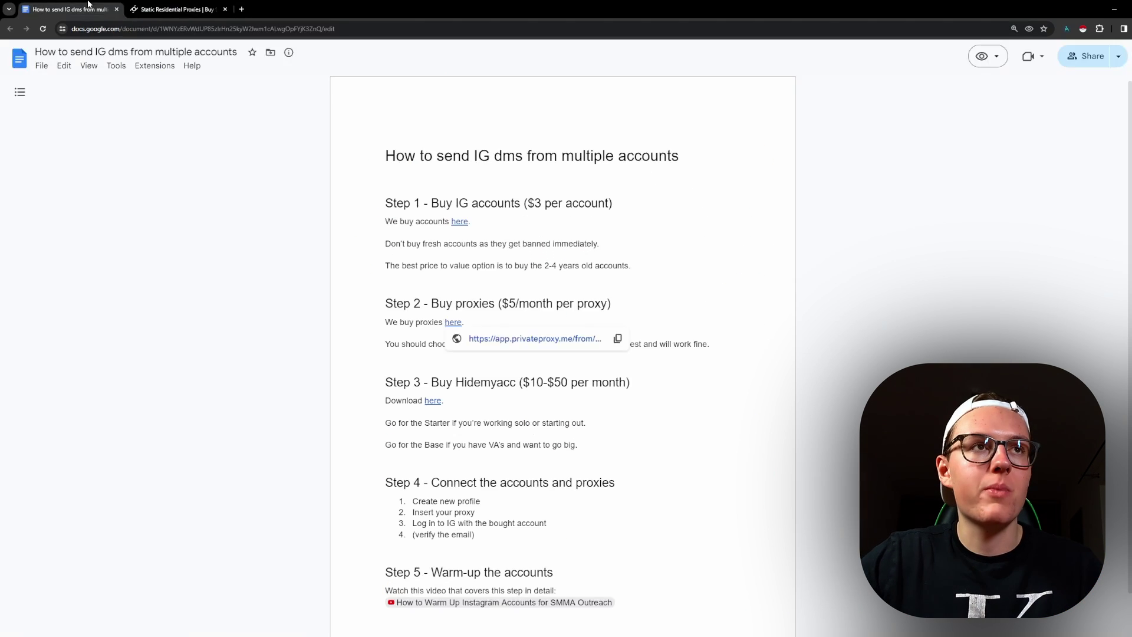
Close the Static Residential Proxies page and highlight the Step 3 heading in the guide
click(225, 8)
scroll(355, 310, down, 1)
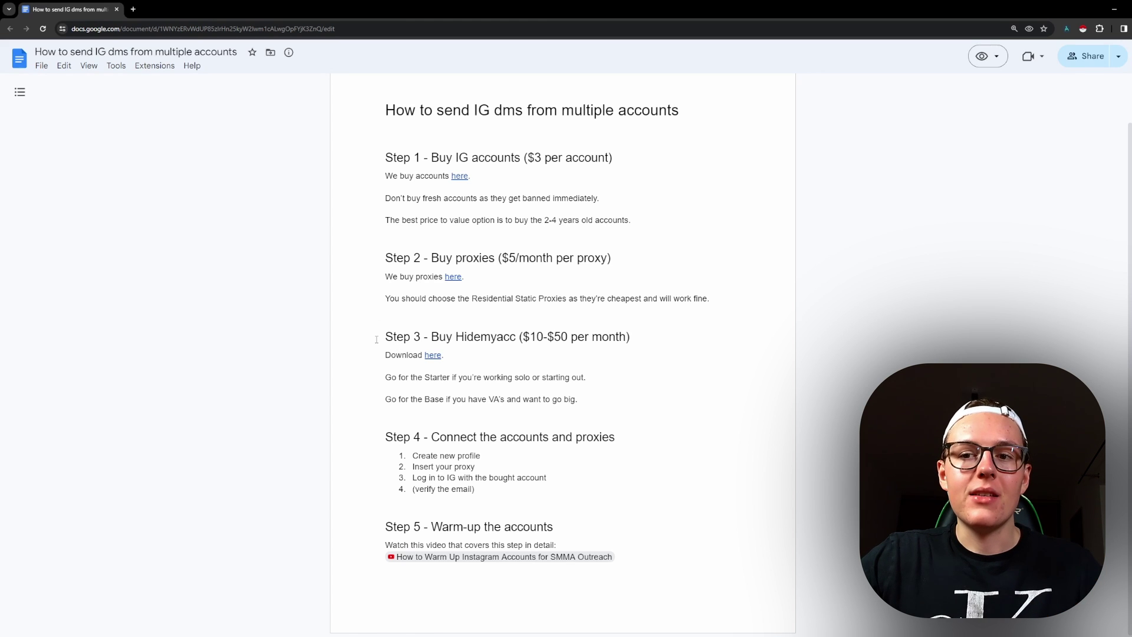
drag(386, 339, 516, 337)
click(649, 342)
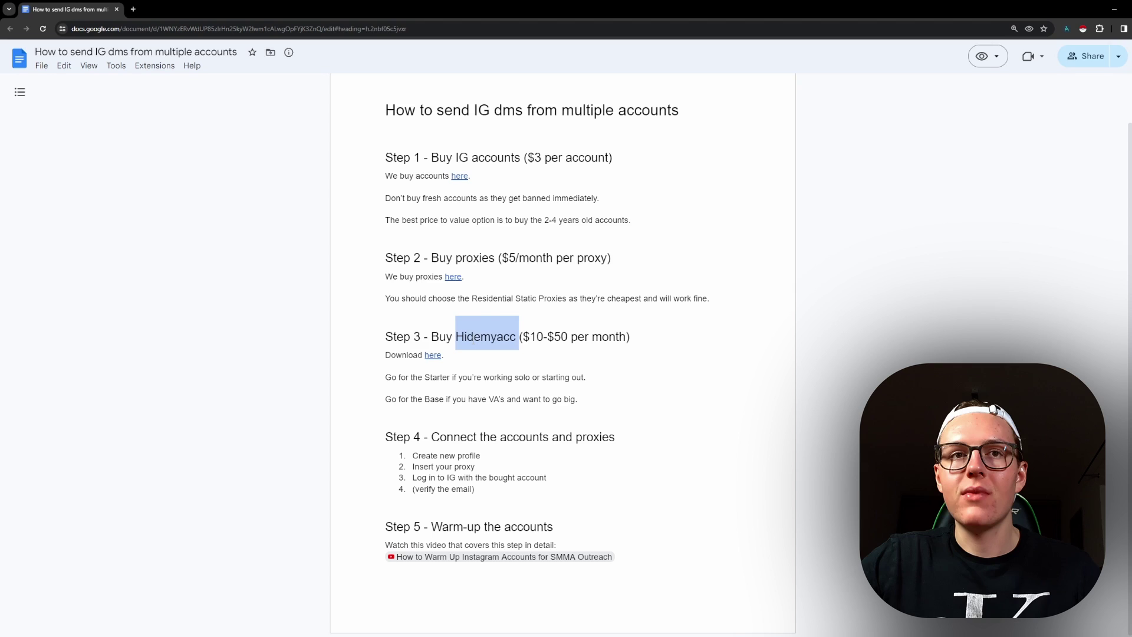
triple_click(487, 342)
click(473, 338)
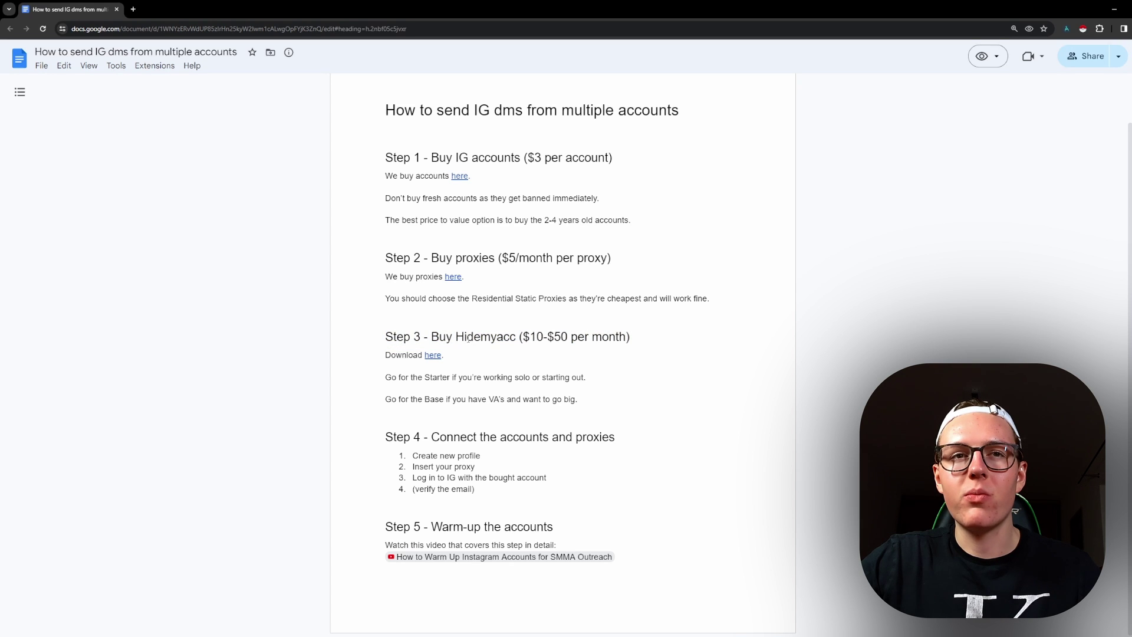
Select 'Hidemyacc' and open the Step 3 download link in a new tab
double_click(469, 338)
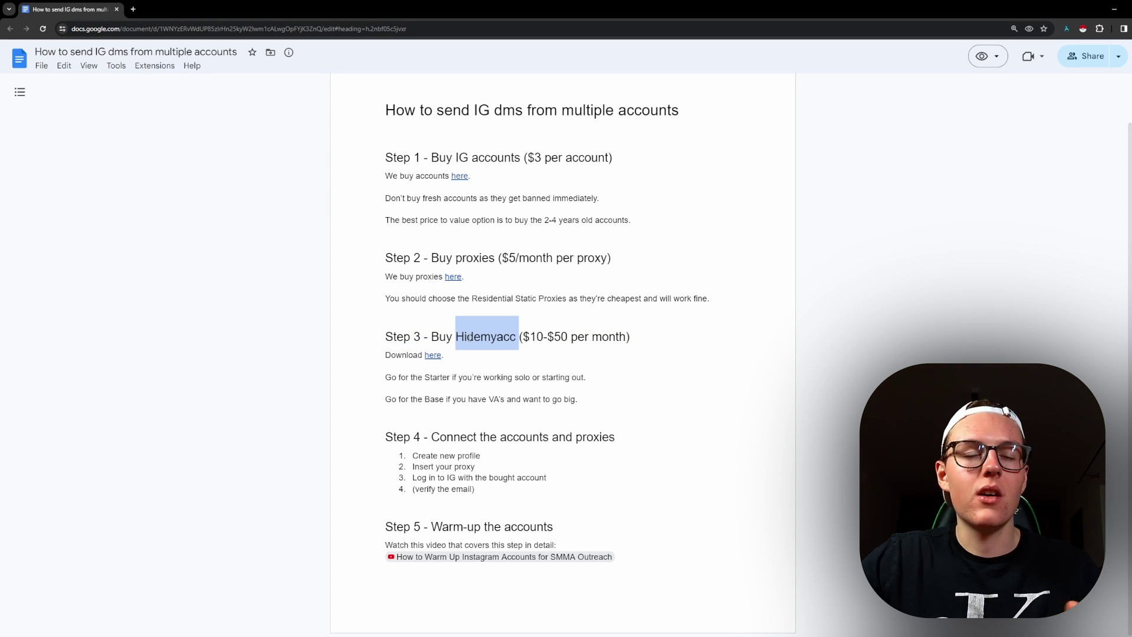
click(433, 355)
click(462, 373)
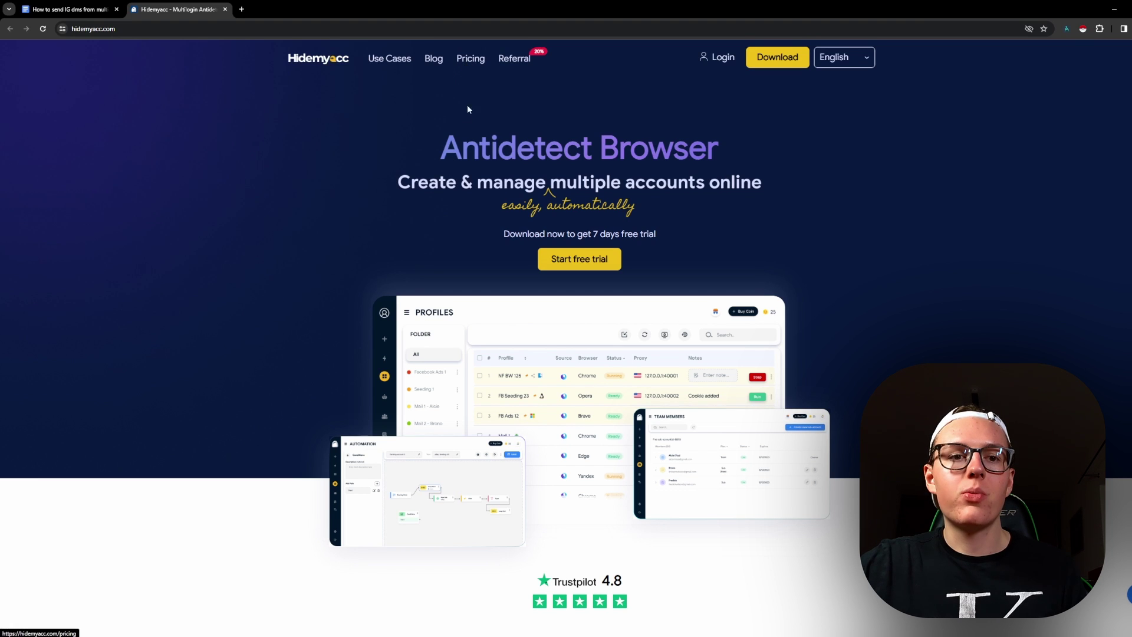
Open Hidemyacc pricing and highlight the Starter plan's $15/month price and 30 Browser Profiles
click(470, 61)
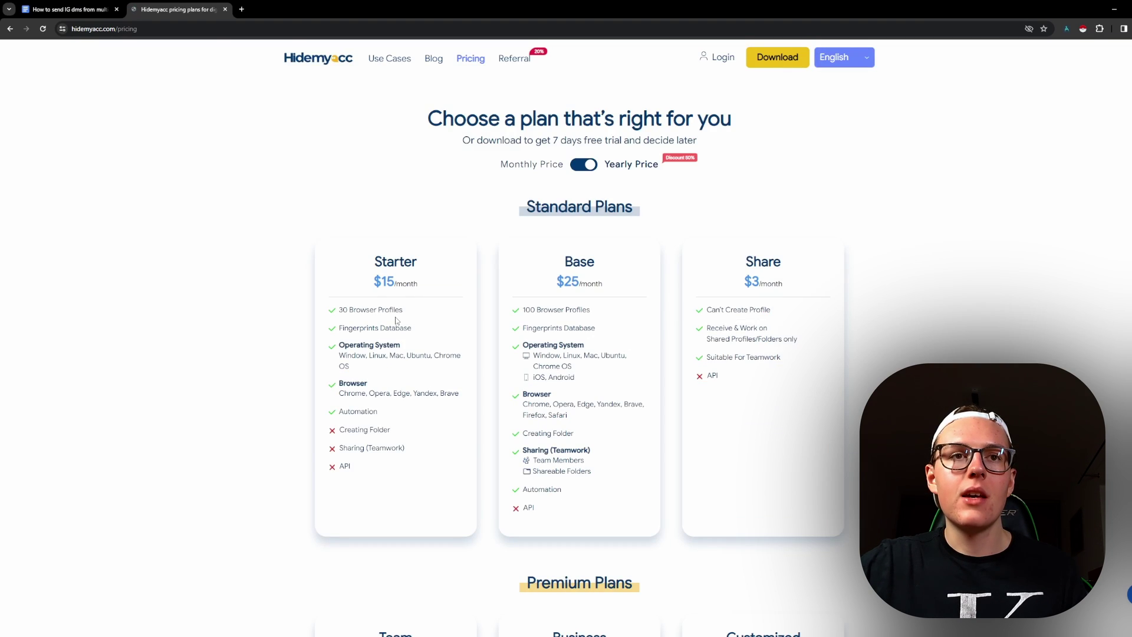
scroll(397, 320, down, 2)
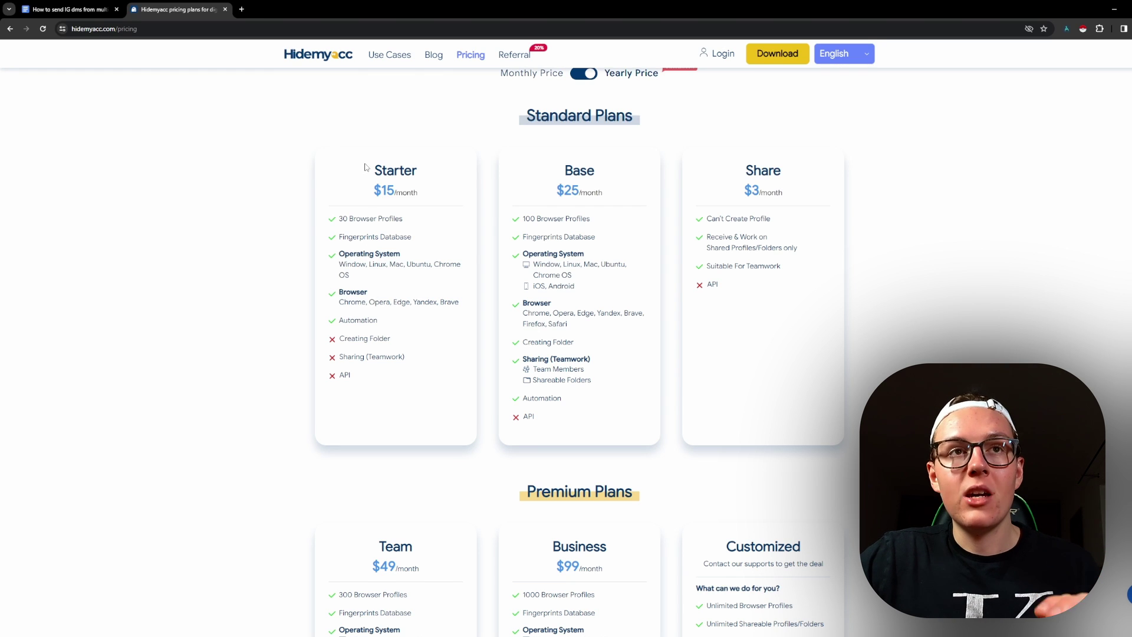
drag(365, 167, 431, 197)
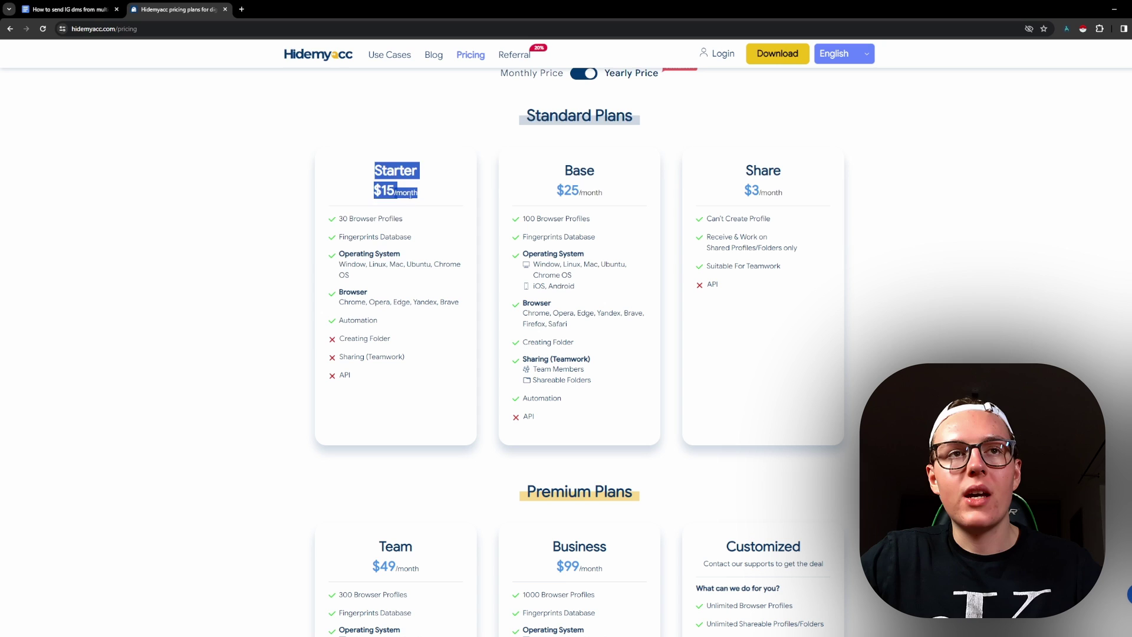
drag(414, 217, 328, 225)
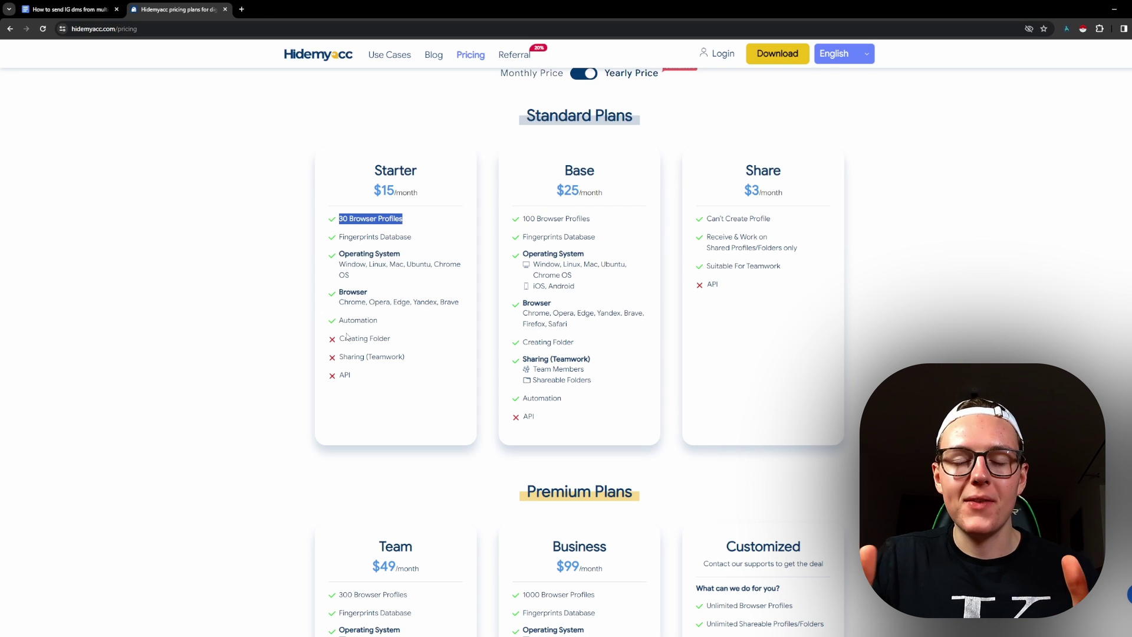
drag(551, 190, 607, 195)
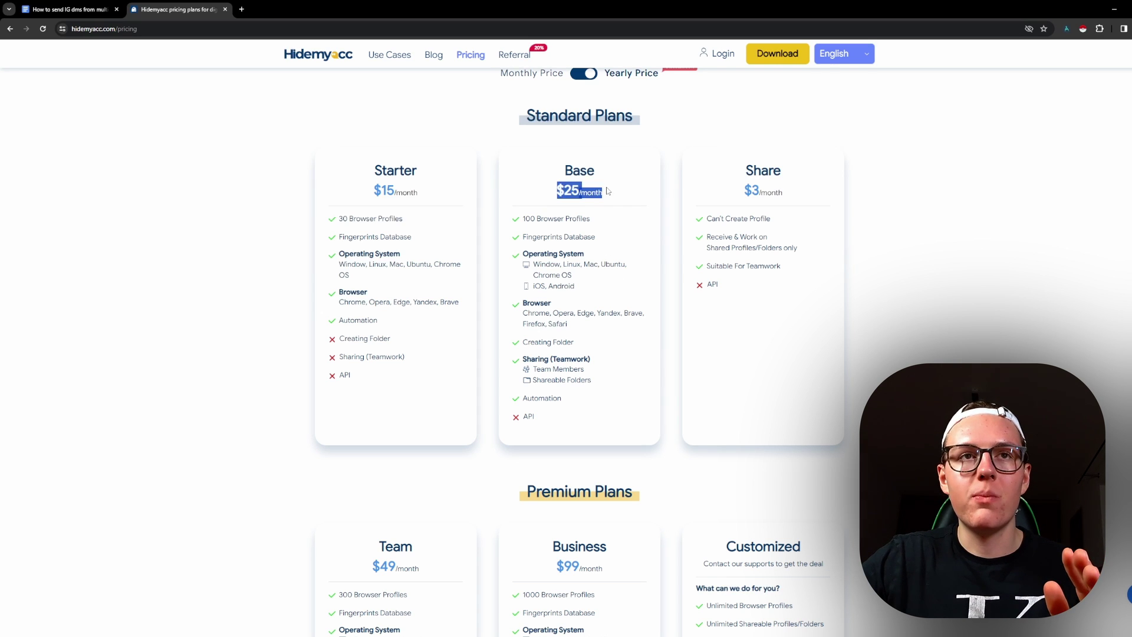
Switch to monthly pricing and highlight Starter at $29/month and Base at $49/month
scroll(613, 204, up, 2)
click(586, 166)
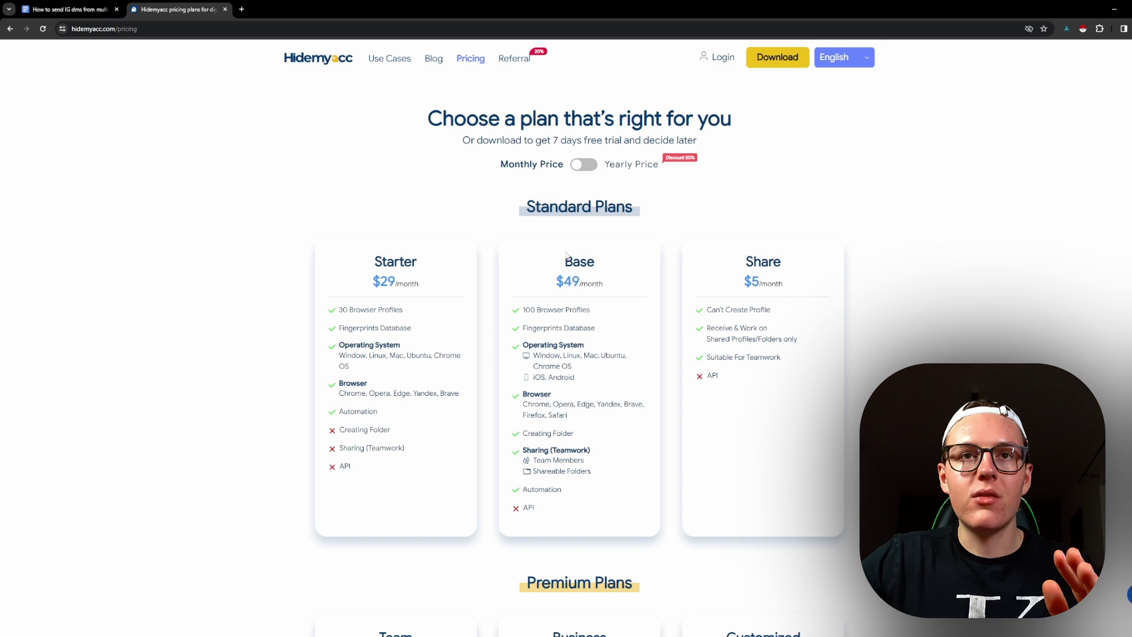
scroll(551, 270, down, 2)
drag(552, 188, 651, 204)
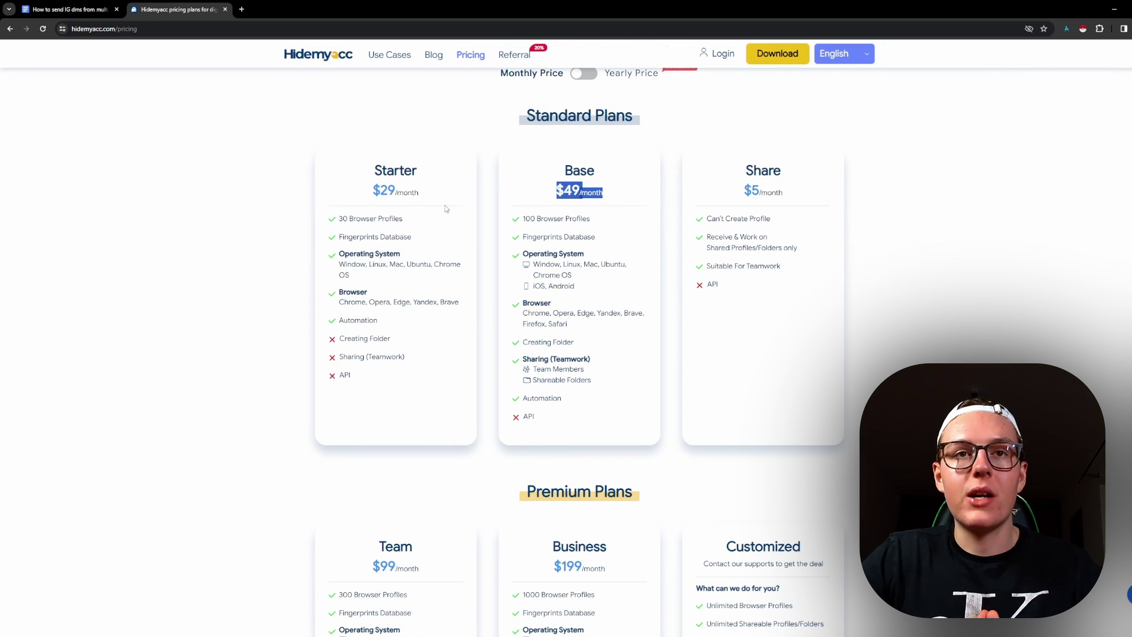
click(392, 219)
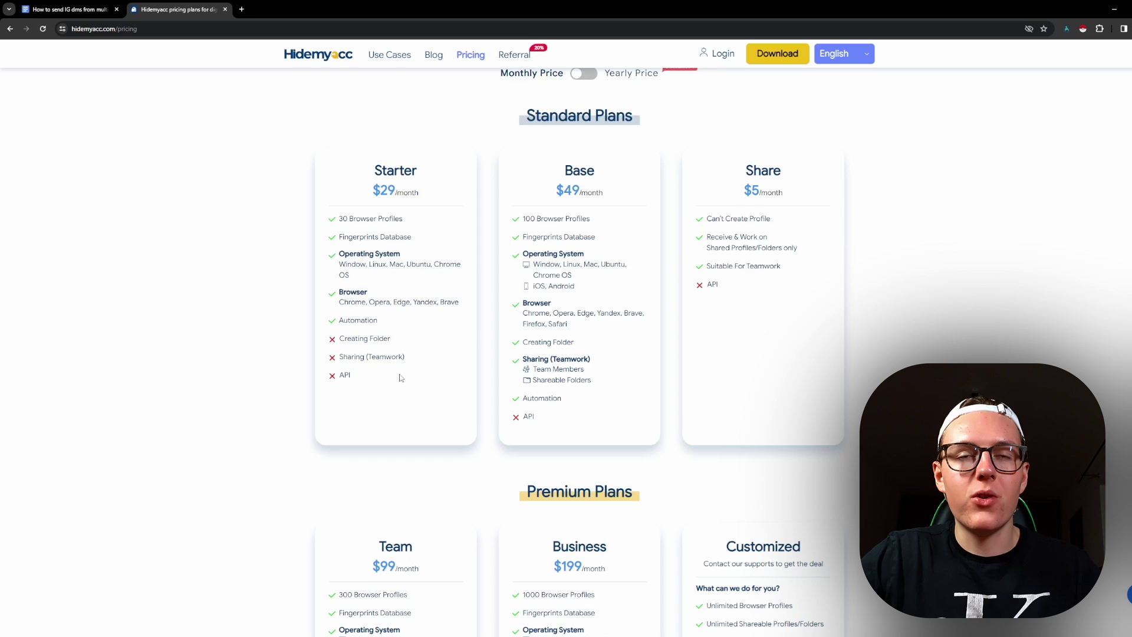
scroll(401, 378, up, 2)
drag(371, 282, 434, 291)
click(561, 286)
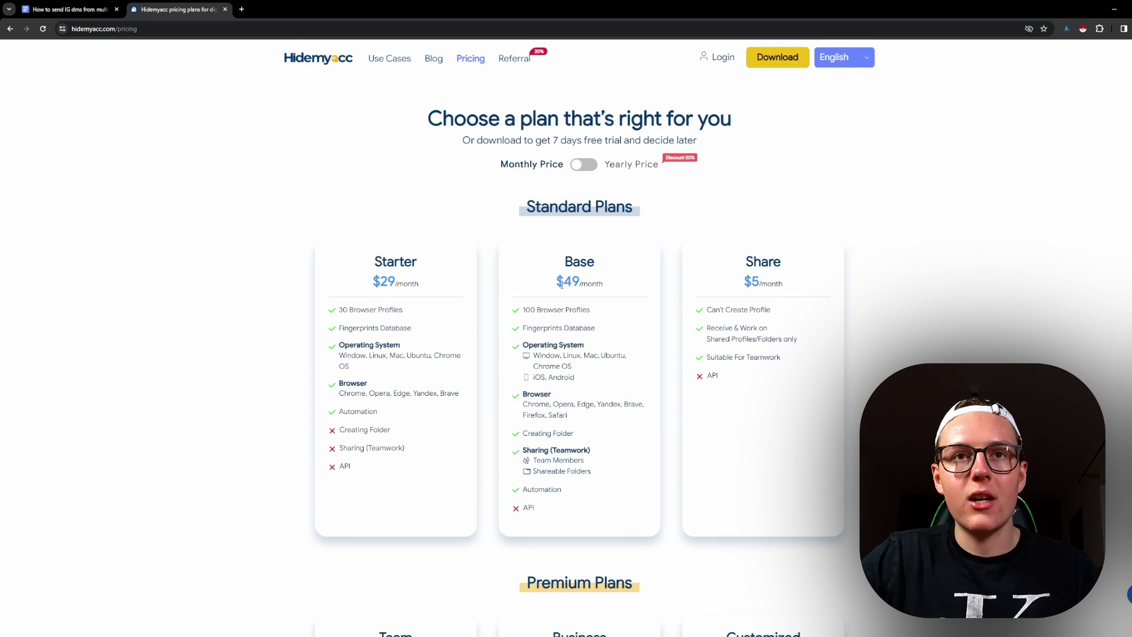
drag(562, 285, 631, 278)
click(599, 281)
Back in the guide, highlight the Starter and Base plan advice, Step 4 heading and Create new profile item
click(68, 9)
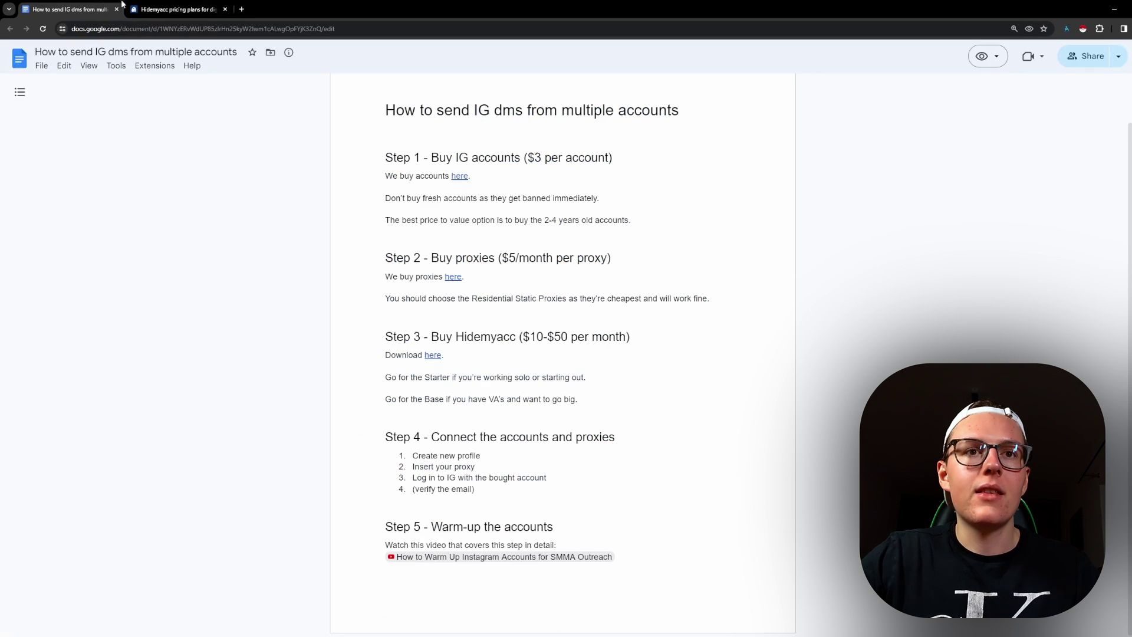
drag(605, 378, 391, 378)
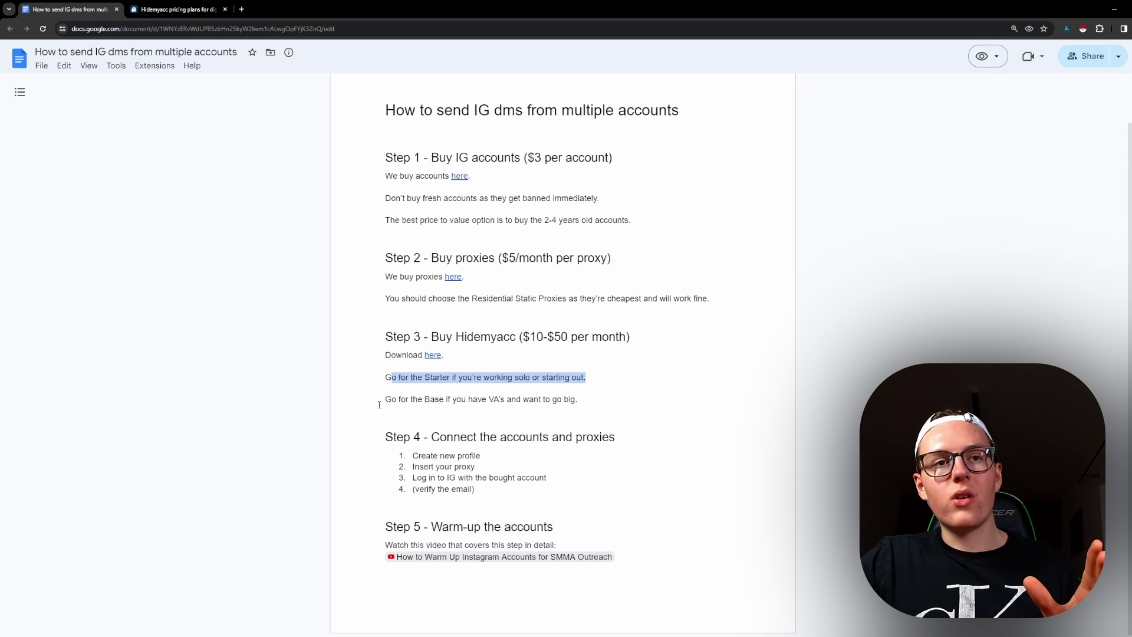
drag(385, 400, 579, 407)
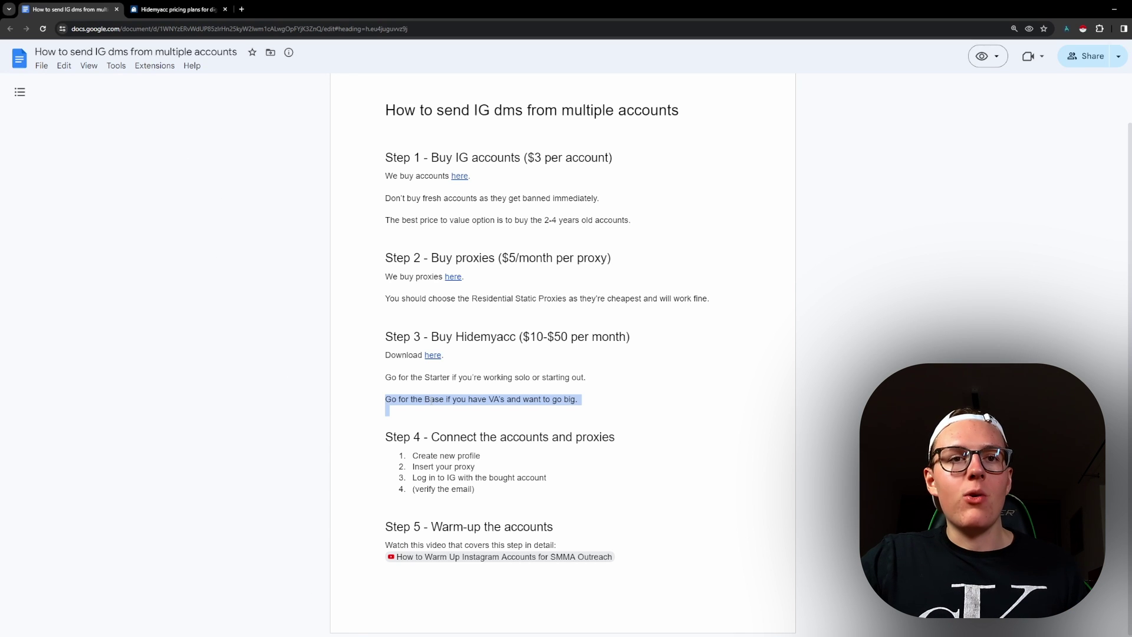
drag(385, 439, 616, 446)
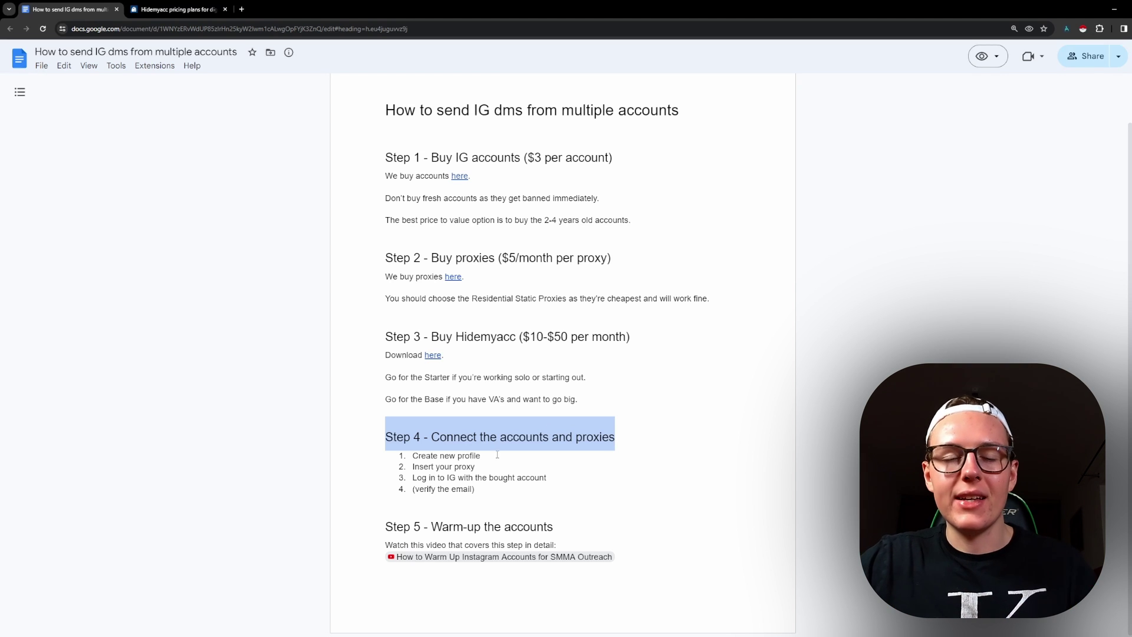
drag(463, 457, 480, 457)
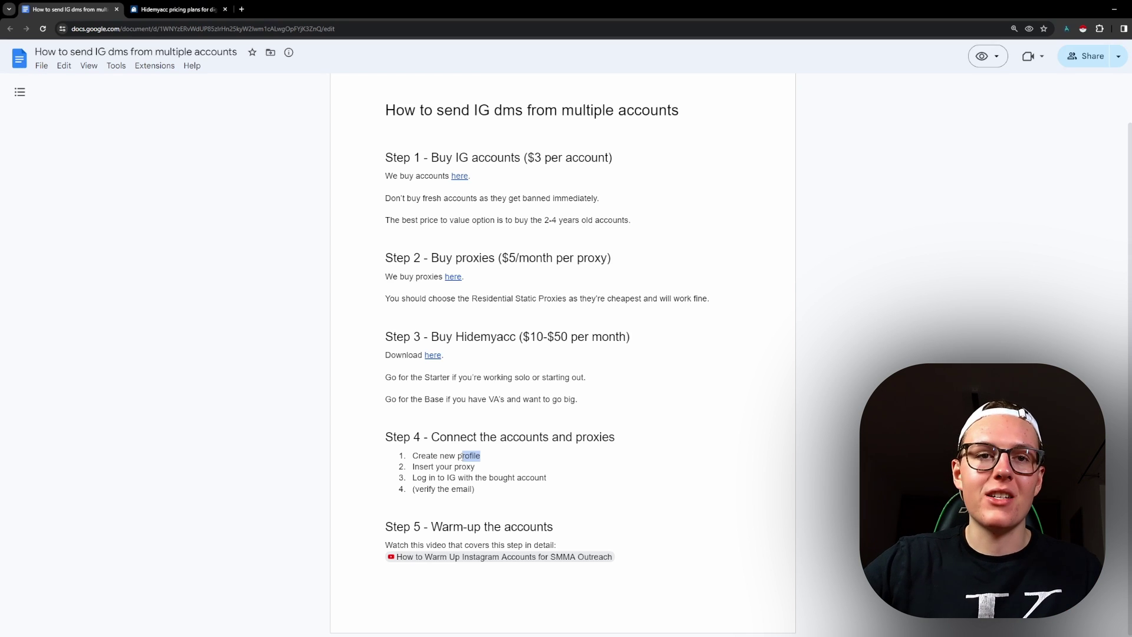
click(396, 567)
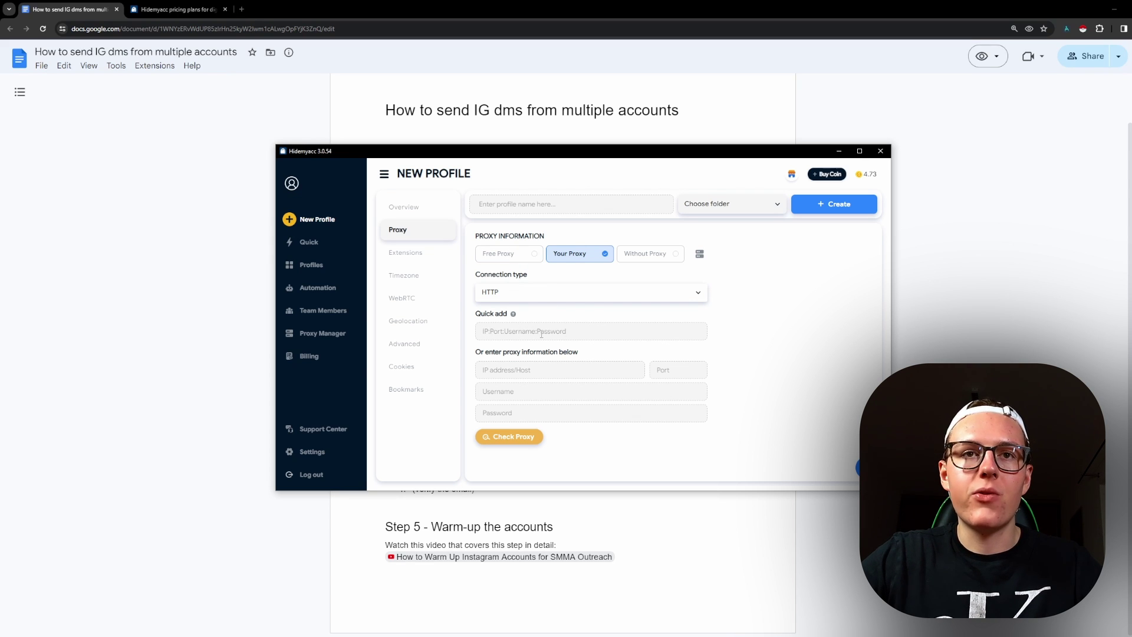
Leave the proxy IP address/Host field and show the Profiles page with ReachBros, Pixel and Instagram folders
click(530, 371)
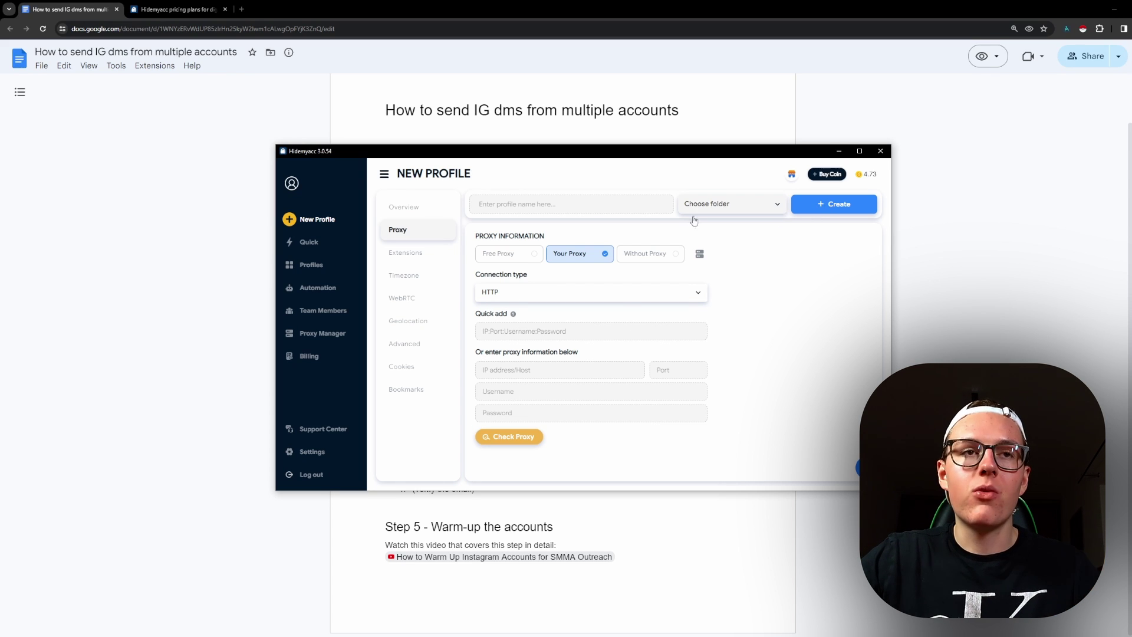
click(312, 266)
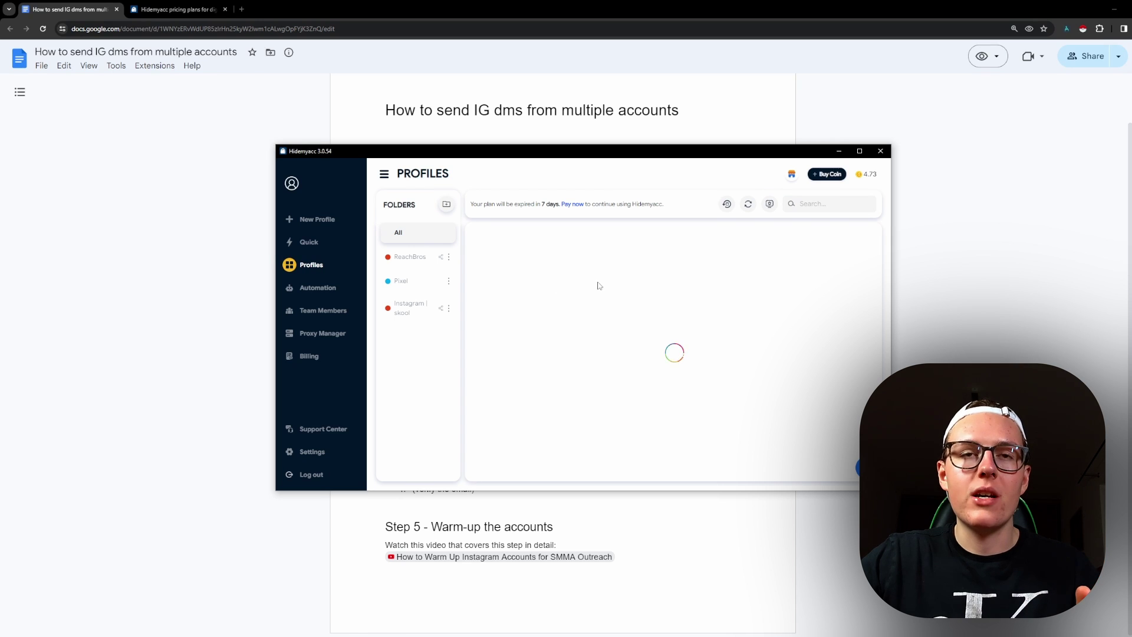
Run browser profile 2 and minimize Hidemyacc to reveal the guide
click(849, 277)
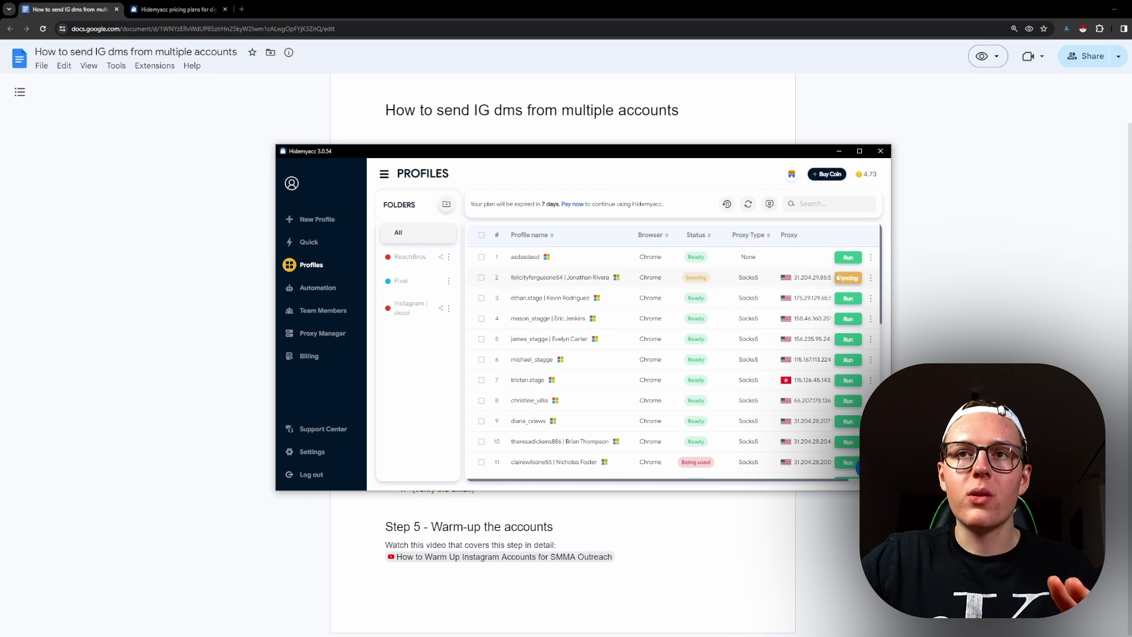
click(840, 154)
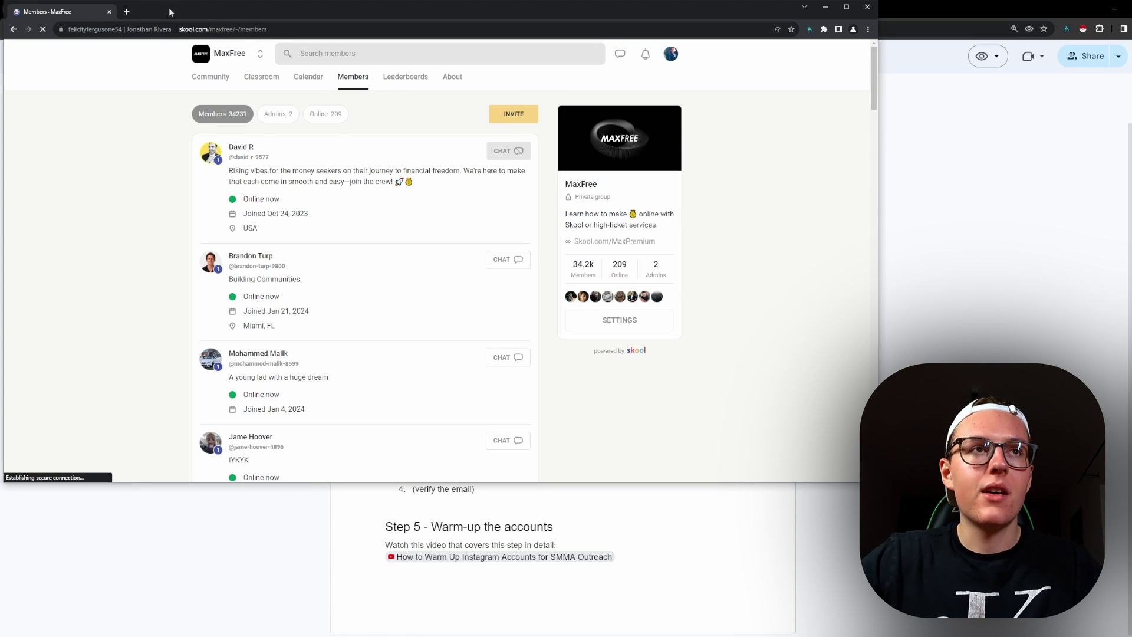
Replace the community members tab with instagram.com in the profile's browser and minimize it
click(127, 11)
click(109, 12)
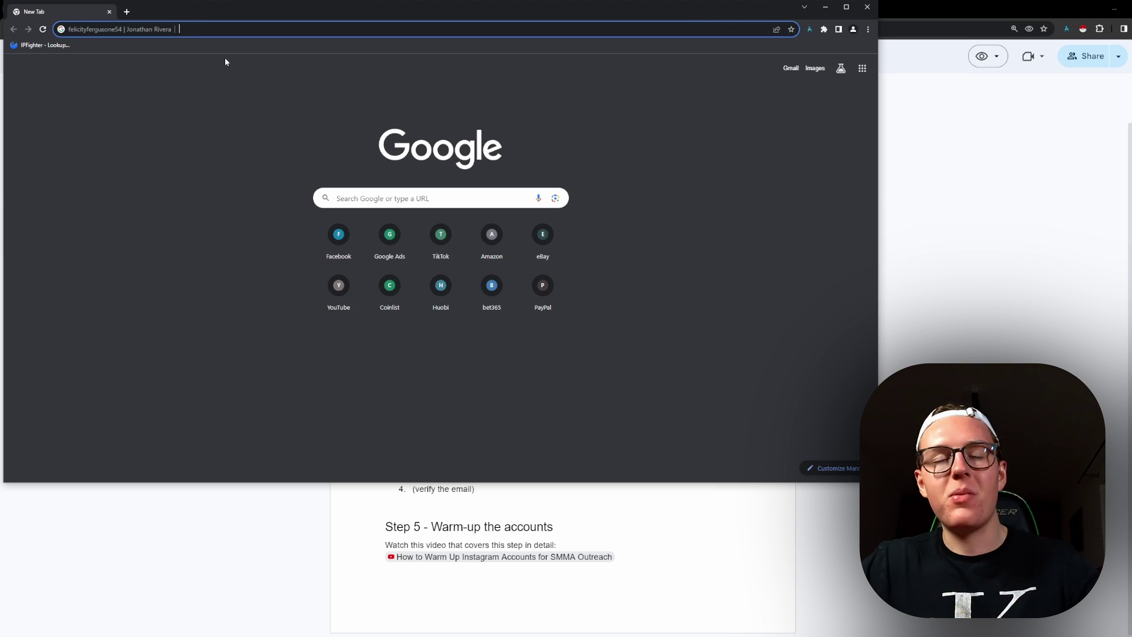
text(instagram.com)
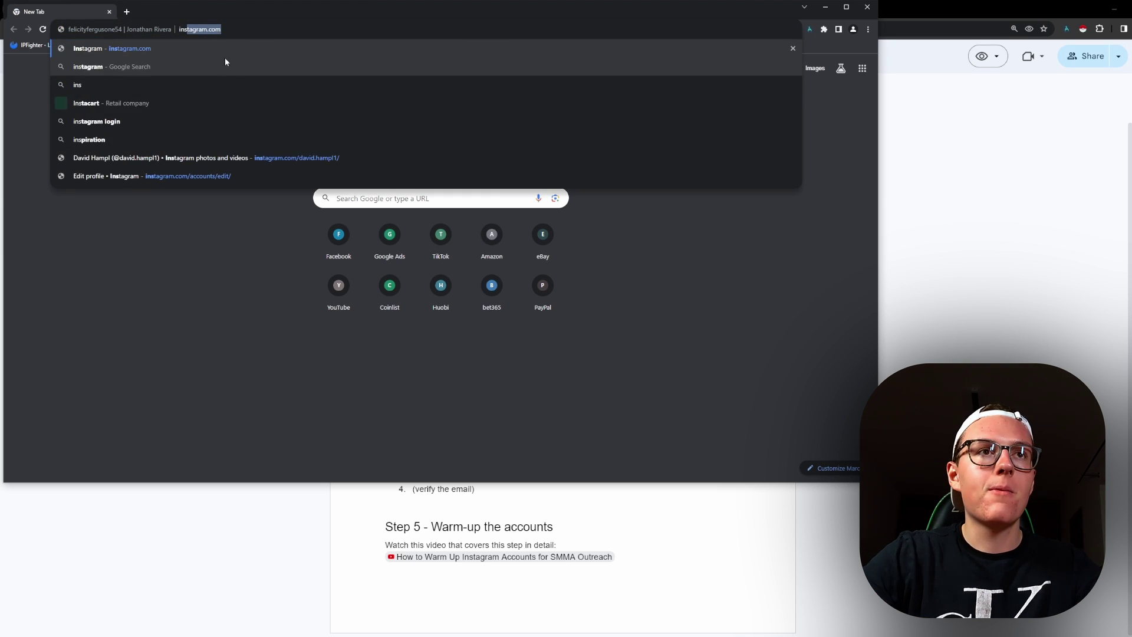
key(Return)
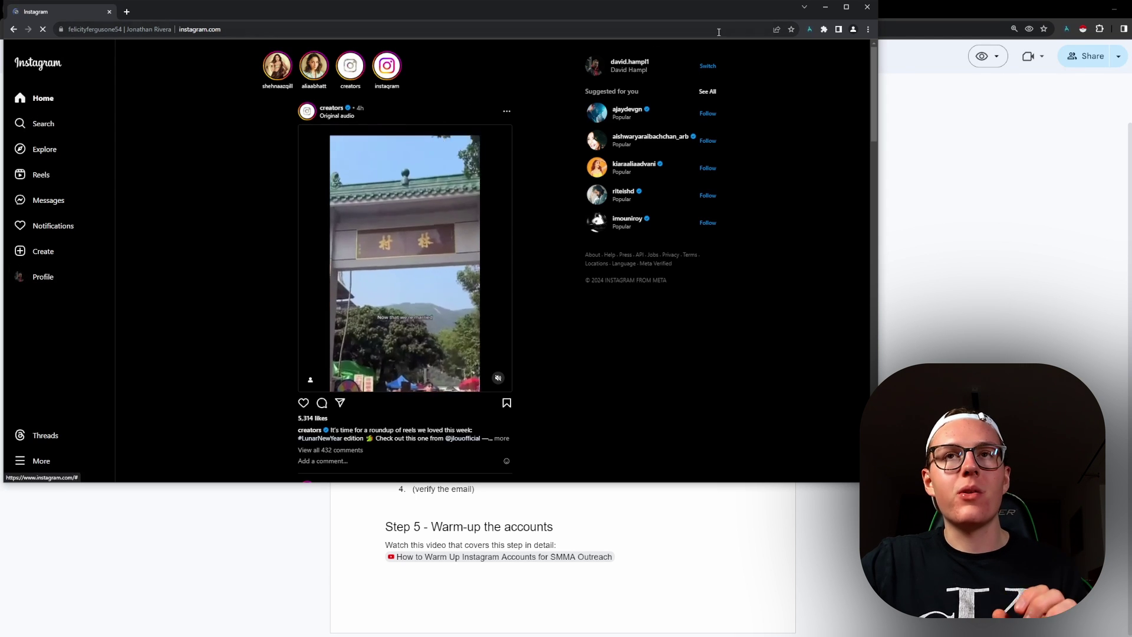
click(825, 7)
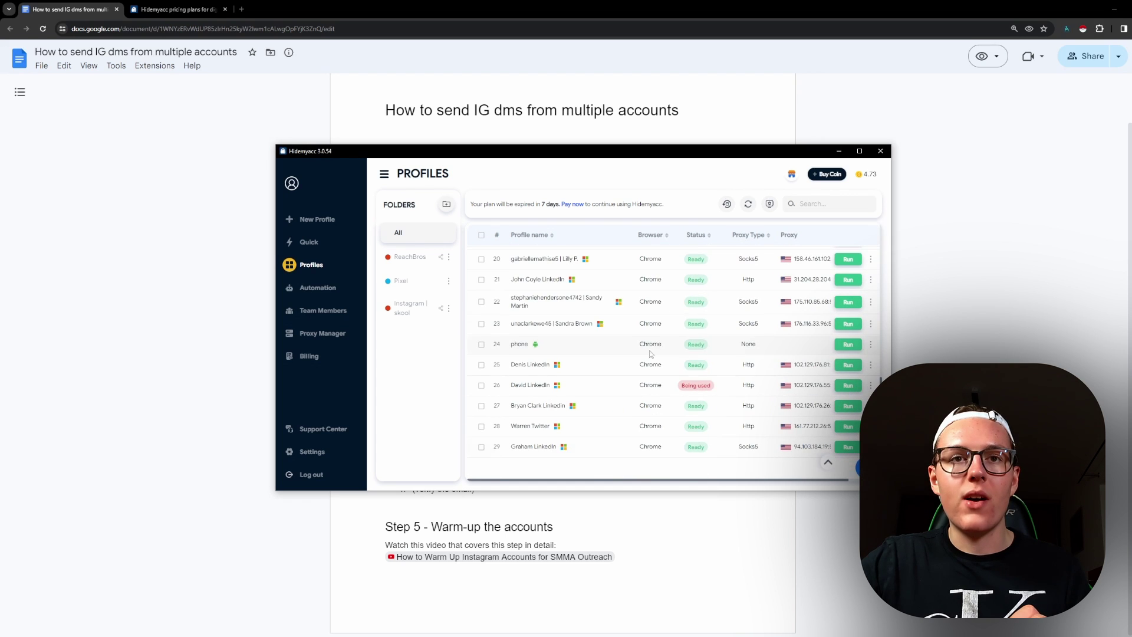
Check that profile row 2 in Hidemyacc shows Running, then minimize Hidemyacc
scroll(614, 362, up, 10)
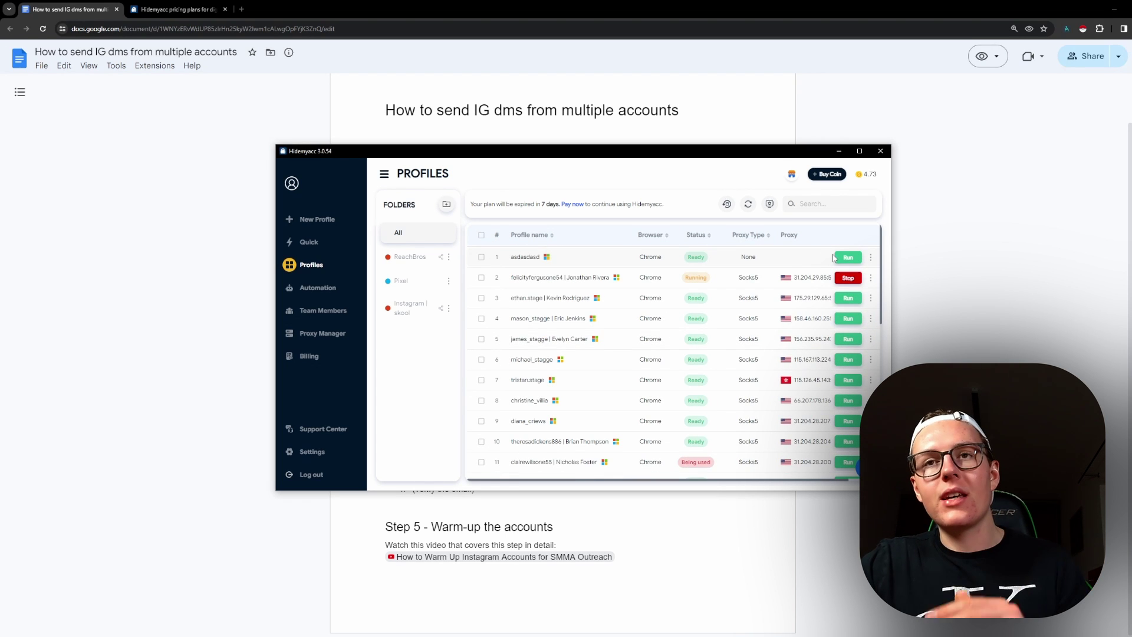
click(839, 151)
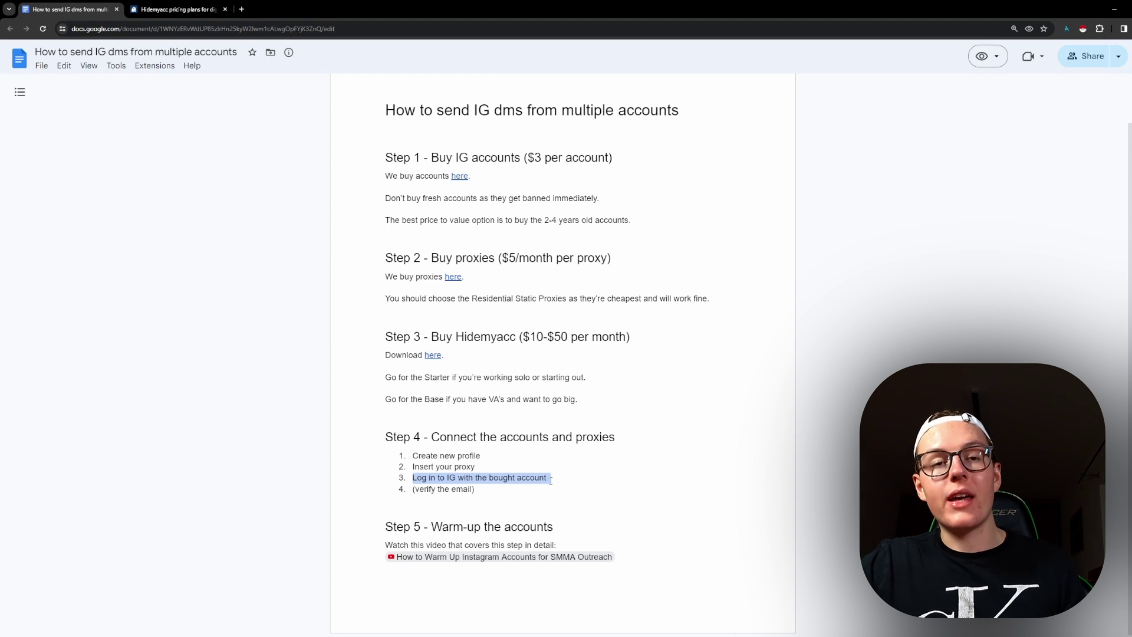
drag(473, 491, 415, 484)
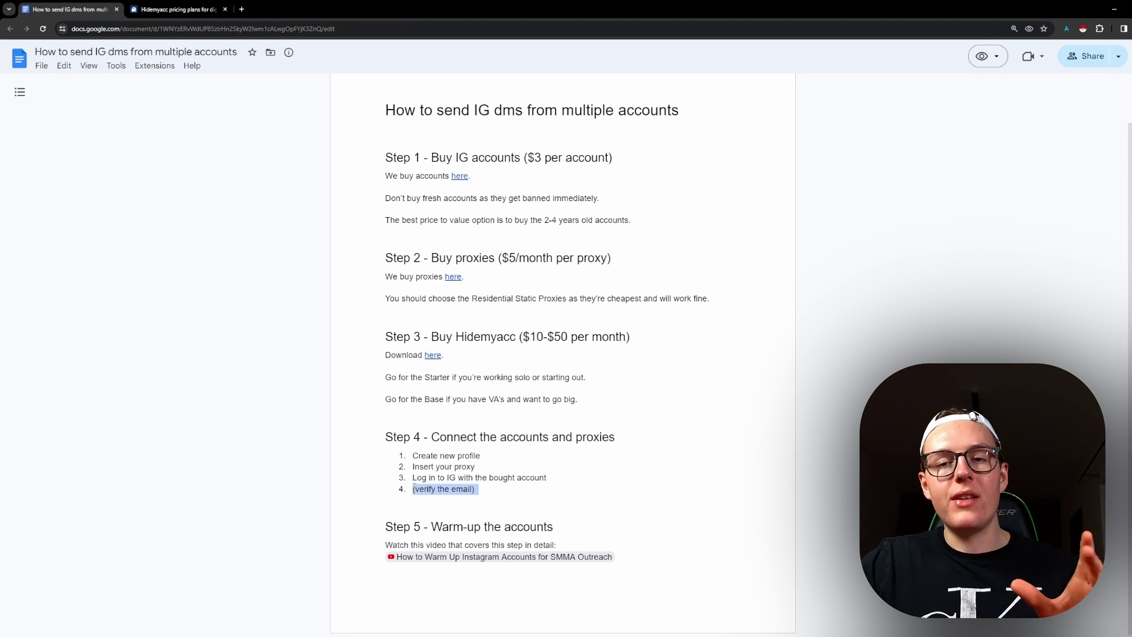
click(368, 607)
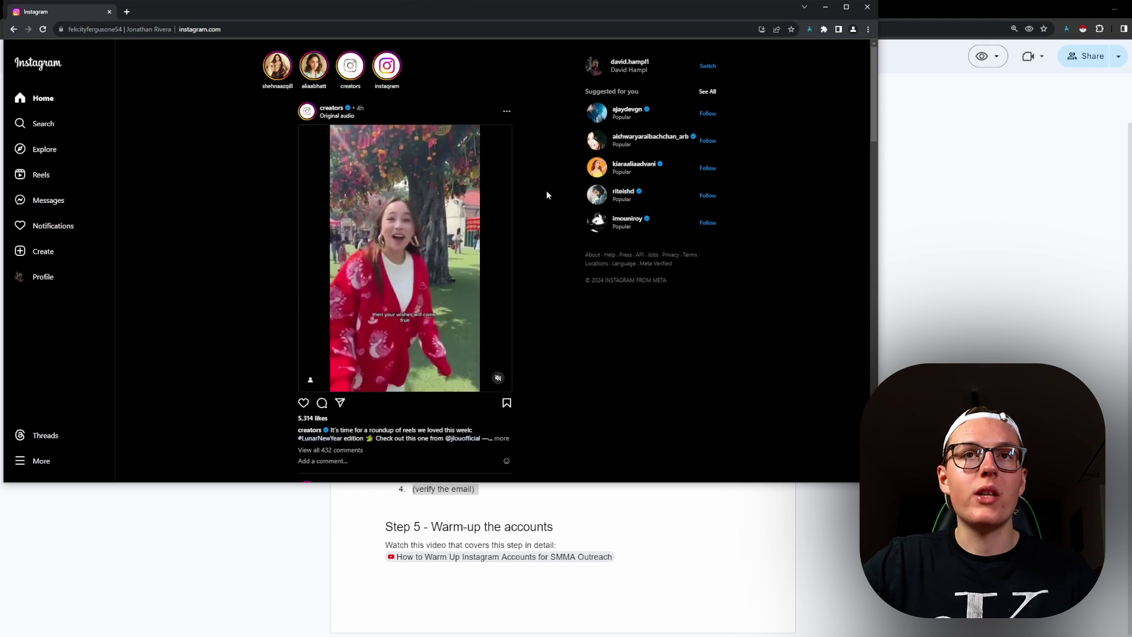
click(826, 8)
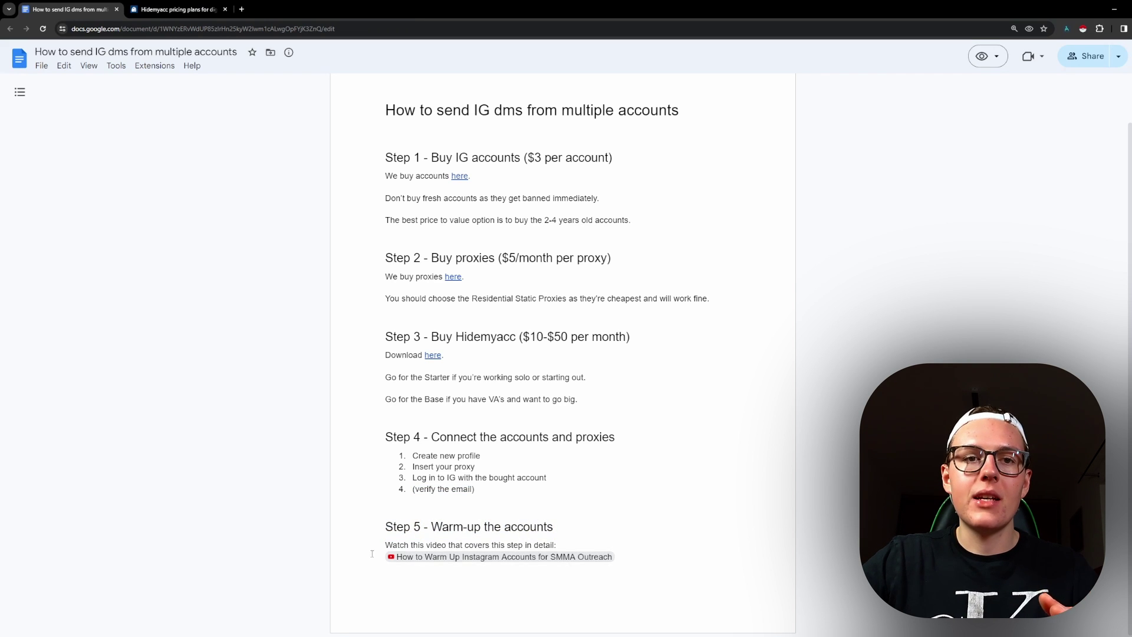
mouse_move(443, 557)
scroll(448, 572, down, 1)
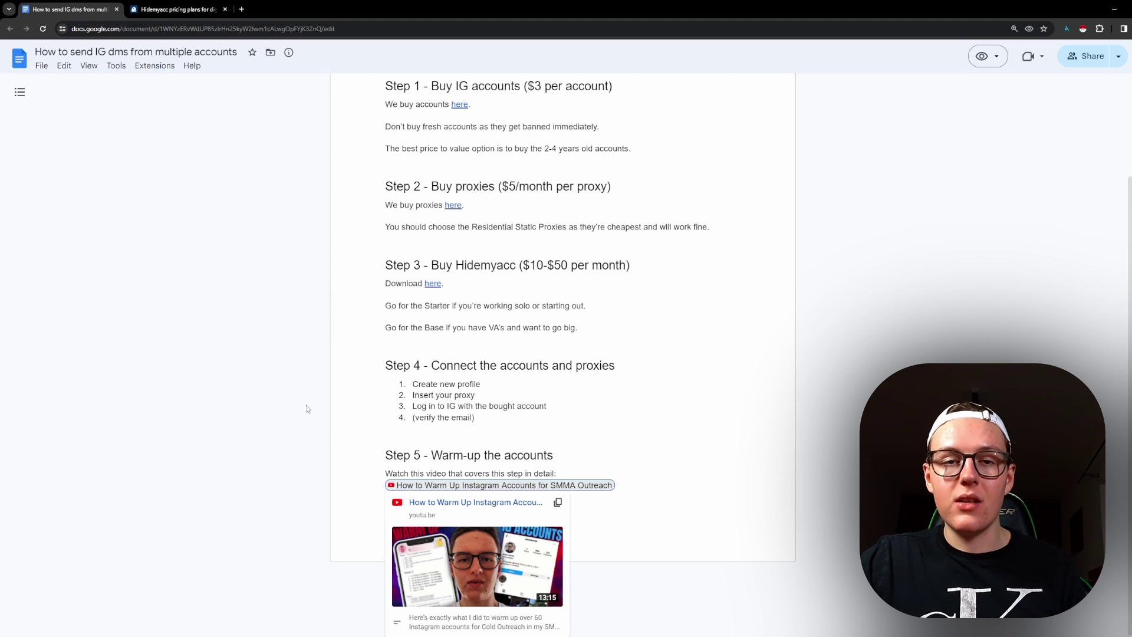
scroll(372, 373, up, 2)
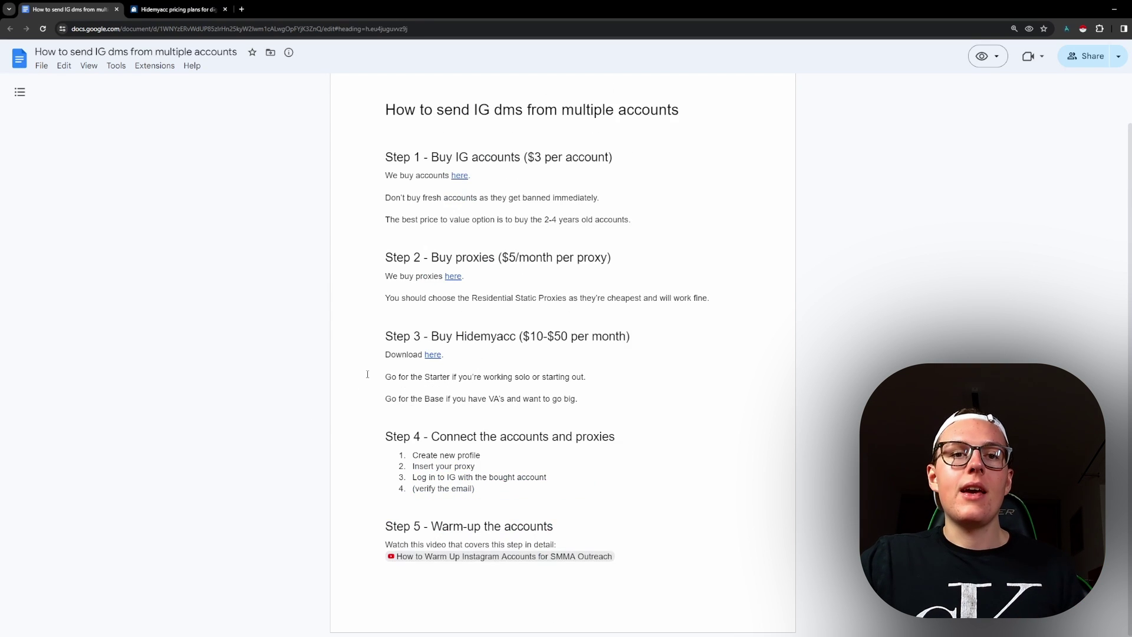